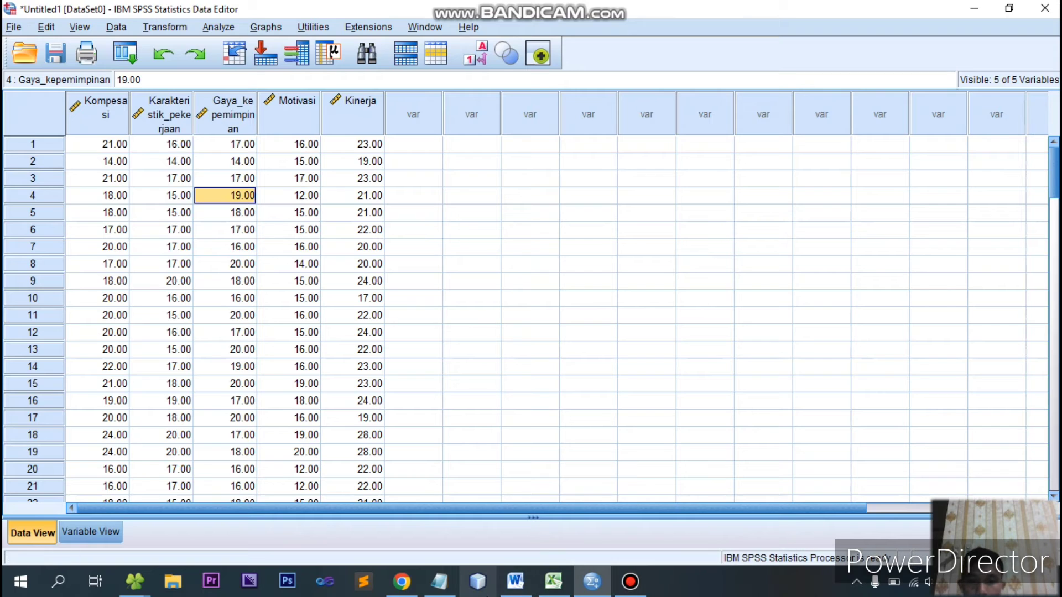
- Switch to the Word document on MRA Selisih Mutlak and examine the basic model equation, its variable definitions and the notes on standardized data
left_click(509, 586)
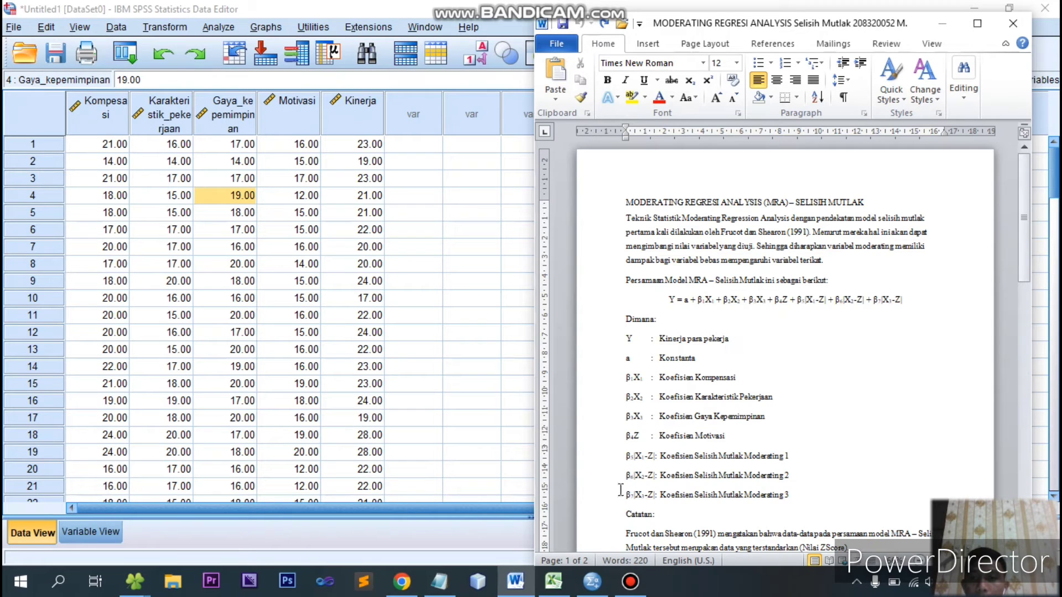
scroll(635, 466, "down", 1)
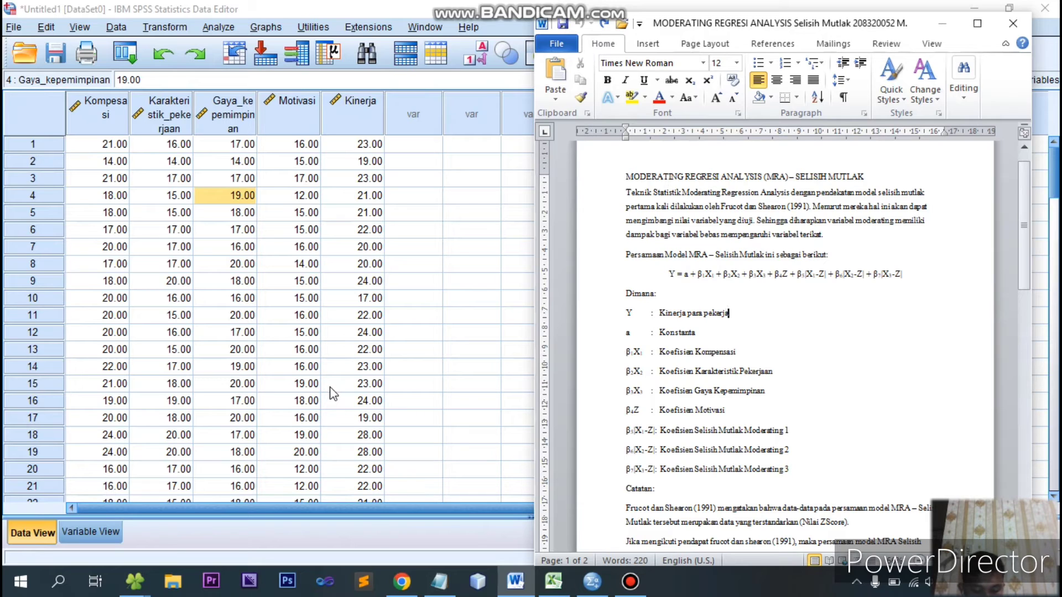
left_click(629, 581)
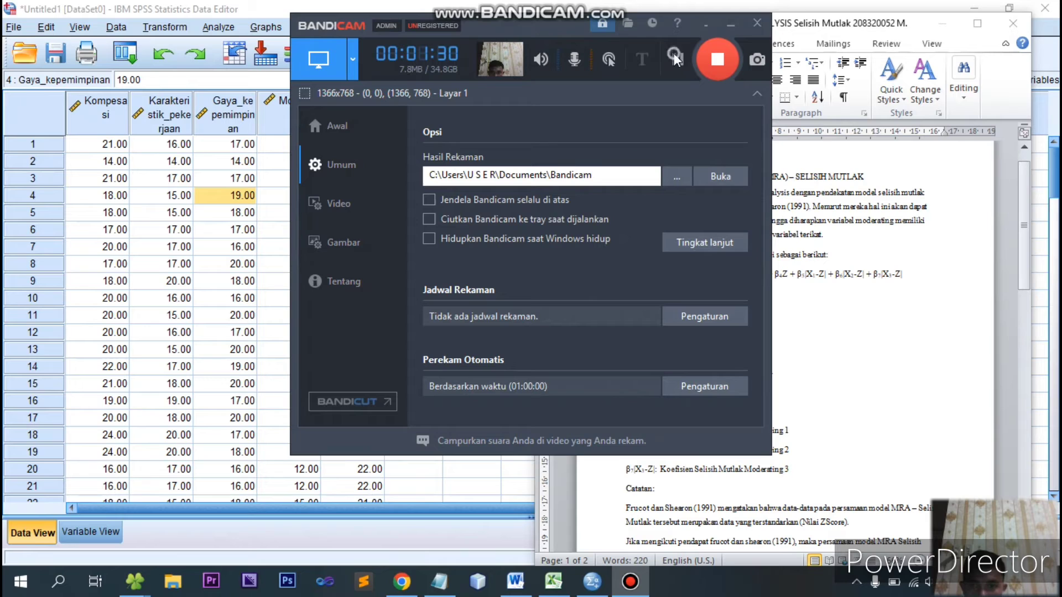
left_click(629, 582)
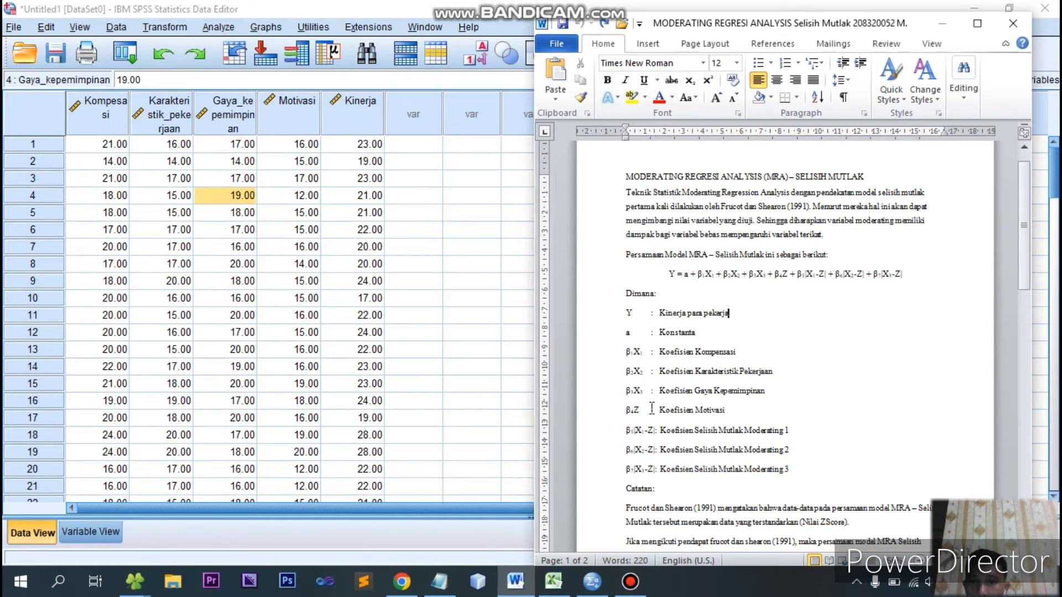
scroll(582, 492, "down", 1)
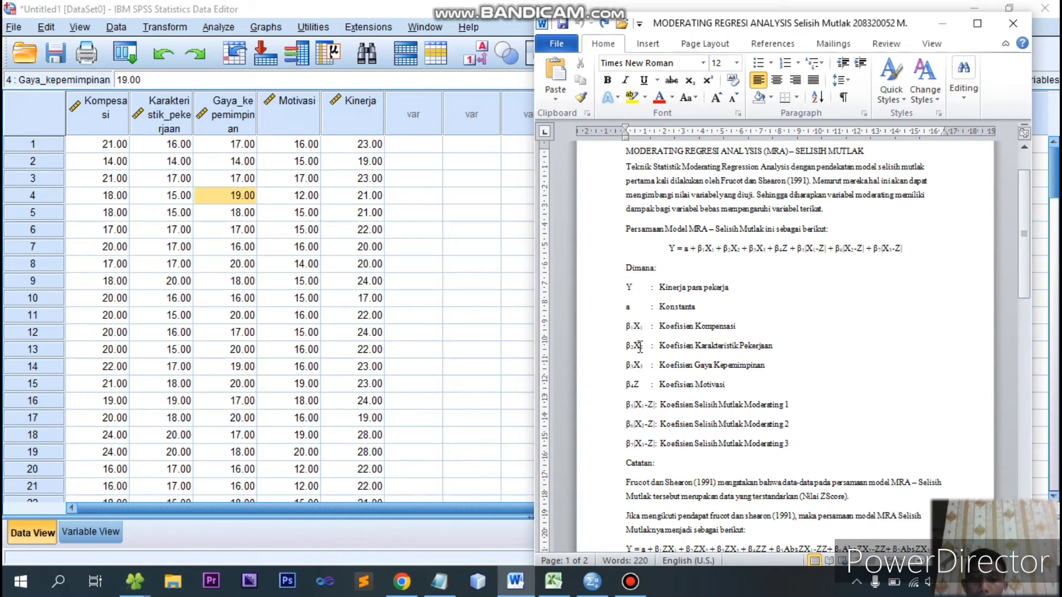
scroll(666, 478, "down", 6)
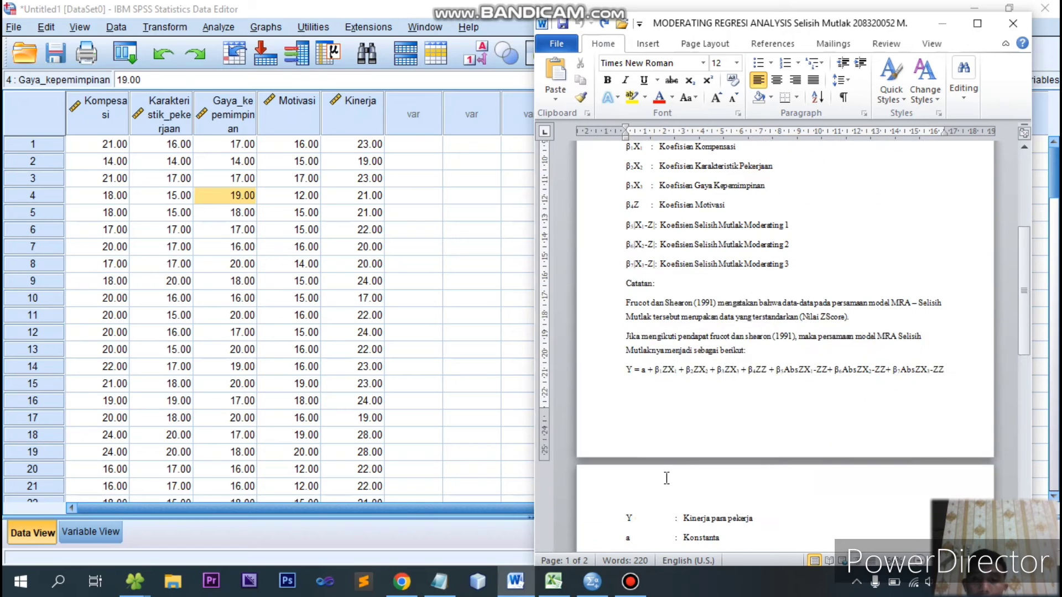
scroll(666, 479, "up", 2)
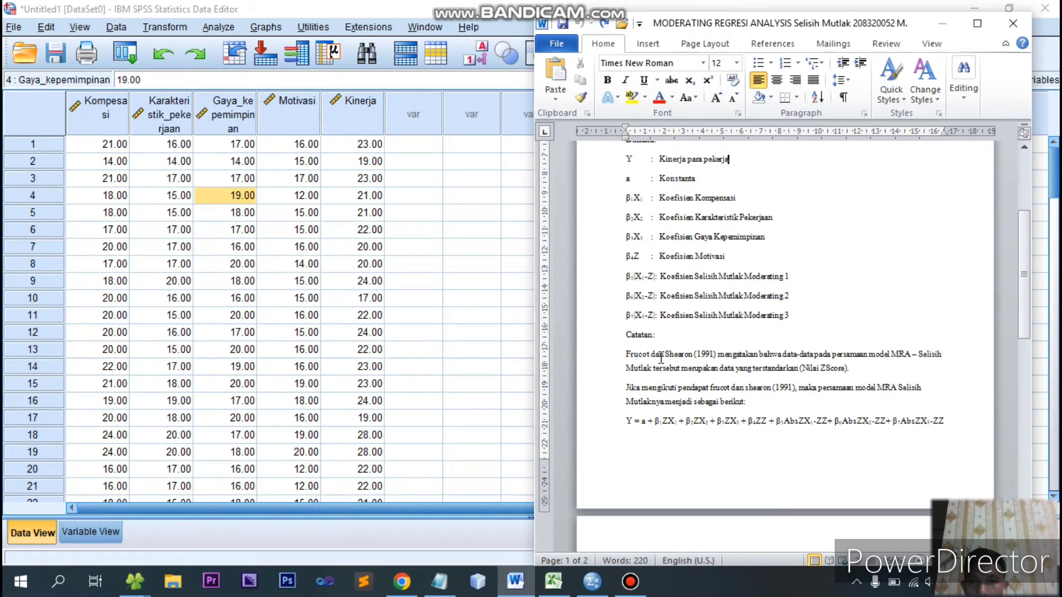
scroll(653, 362, "up", 1)
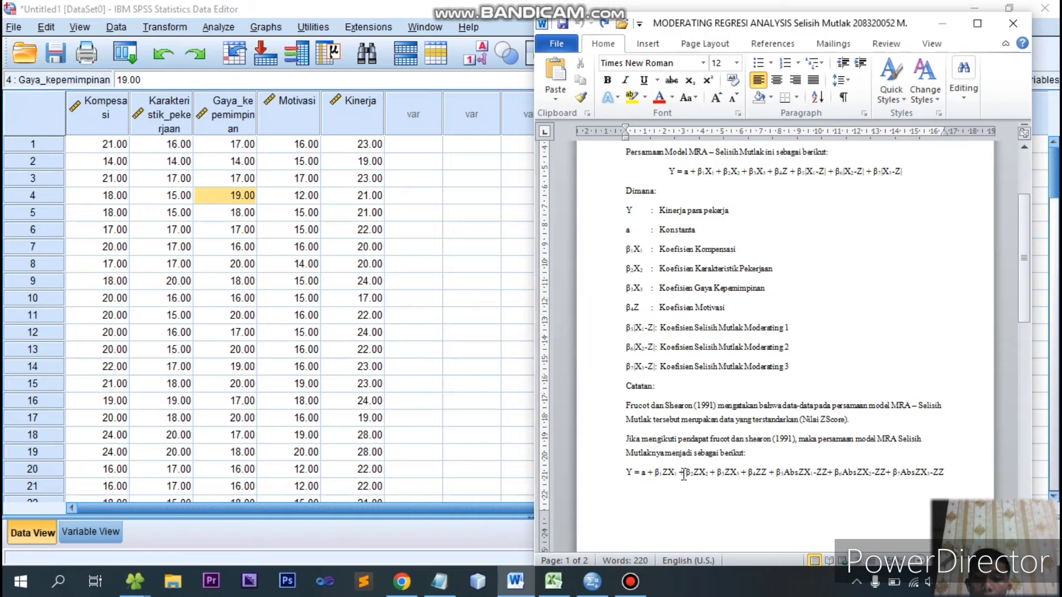
- Examine the standardized model equation and the definitions of its standardized and absolute moderating coefficients
scroll(682, 462, "down", 2)
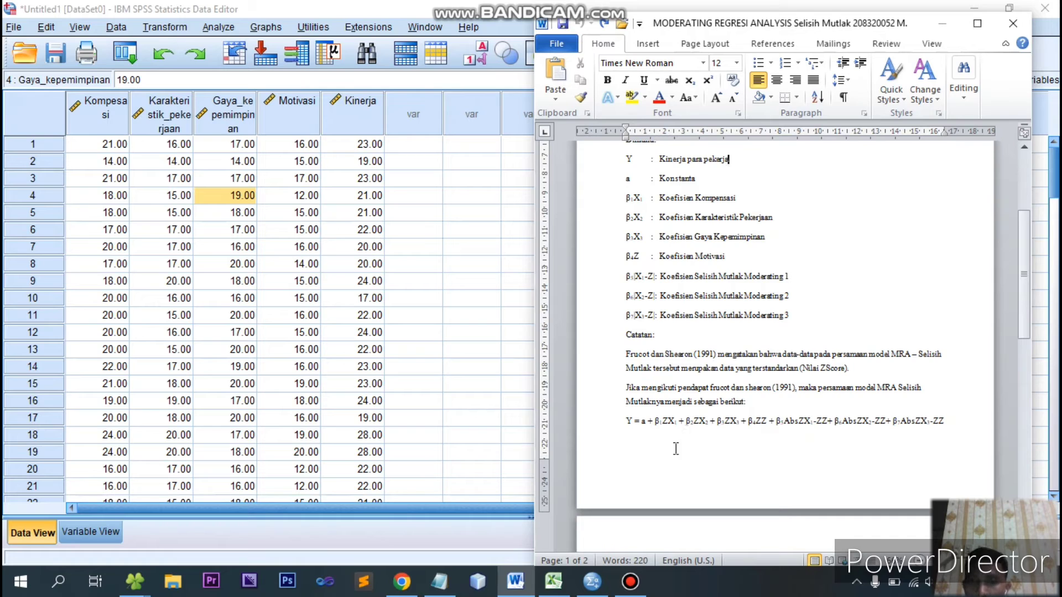
scroll(769, 431, "down", 1)
scroll(769, 433, "down", 3)
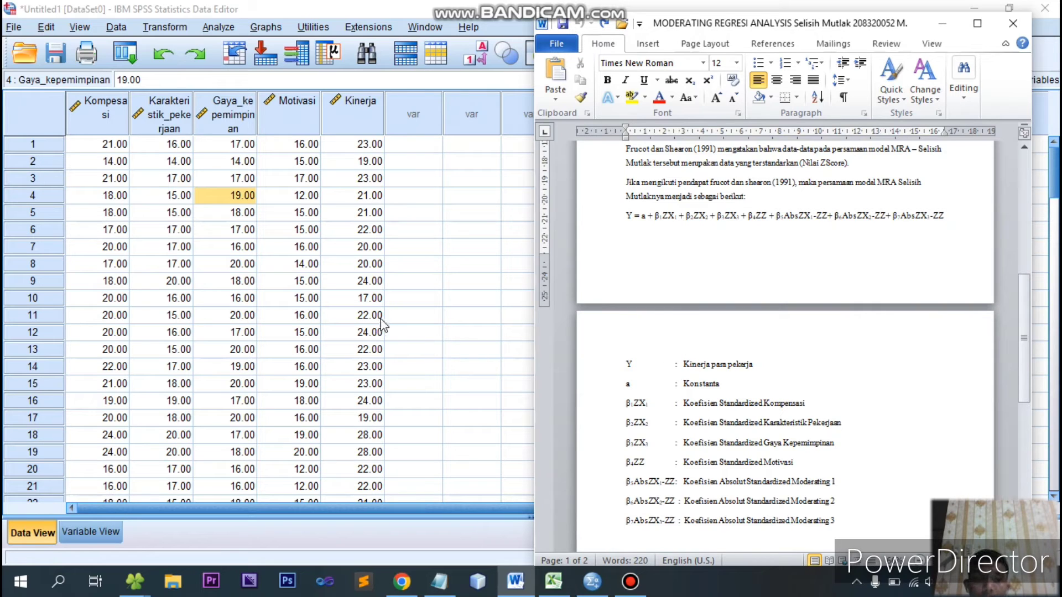
scroll(382, 326, "down", 1)
scroll(559, 356, "down", 1)
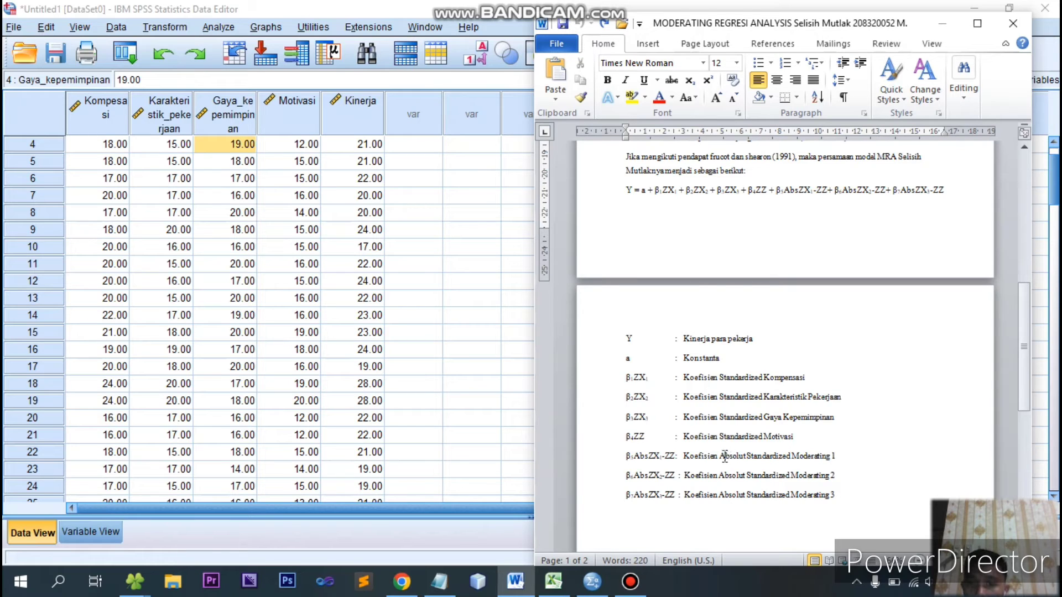
scroll(720, 455, "down", 1)
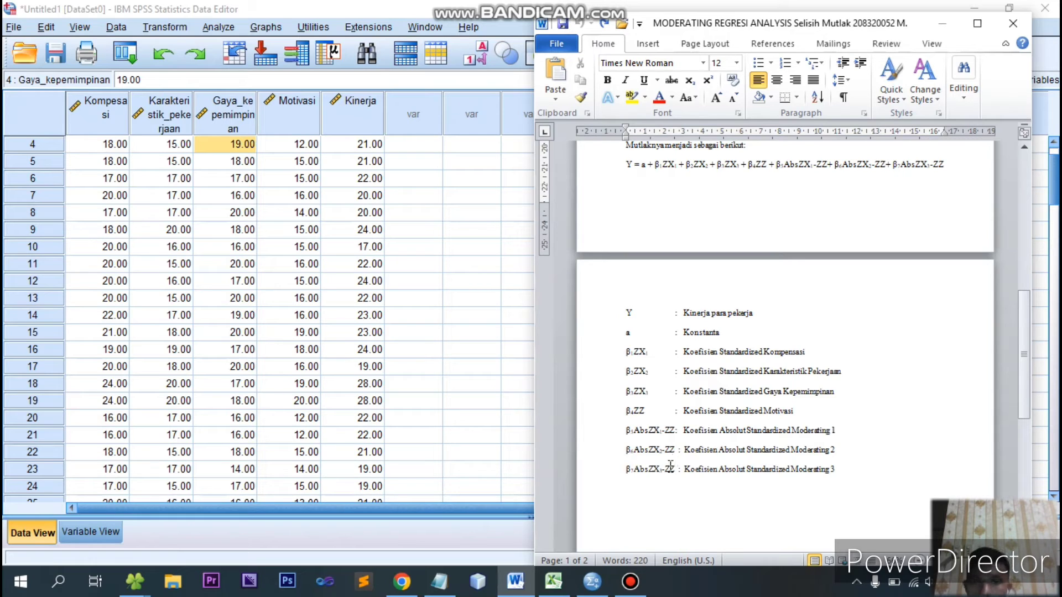
scroll(696, 503, "down", 1)
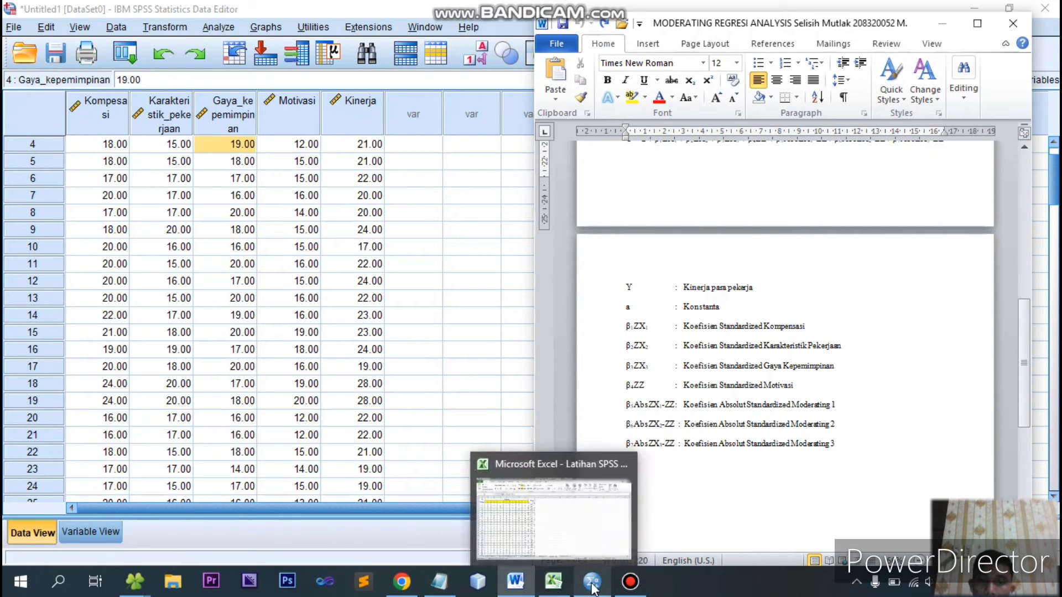
- Return to the SPSS dataset and open the Descriptives analysis under descriptive statistics
mouse_move(570, 592)
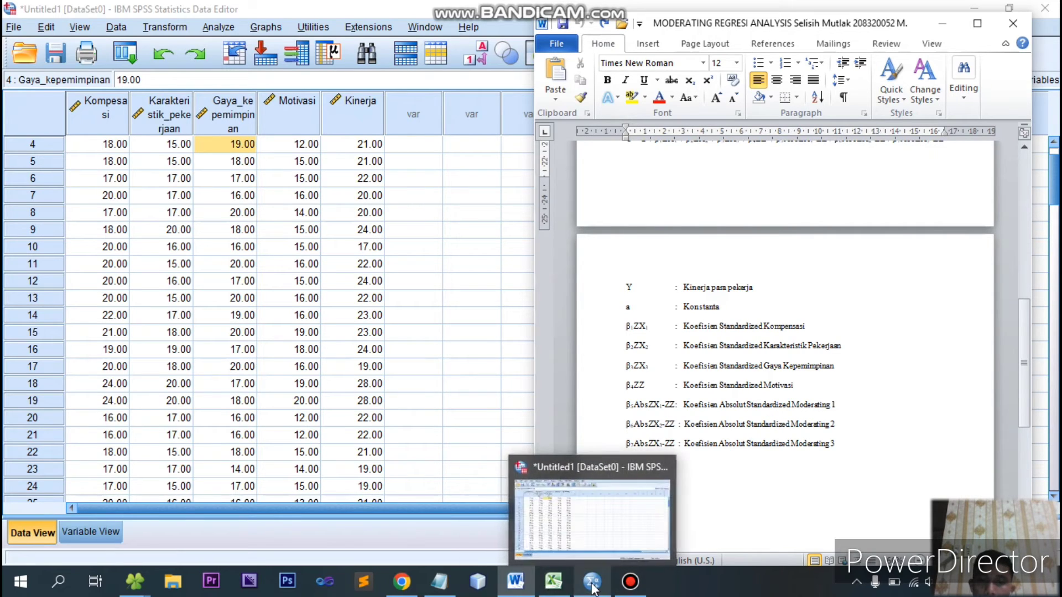
left_click(515, 582)
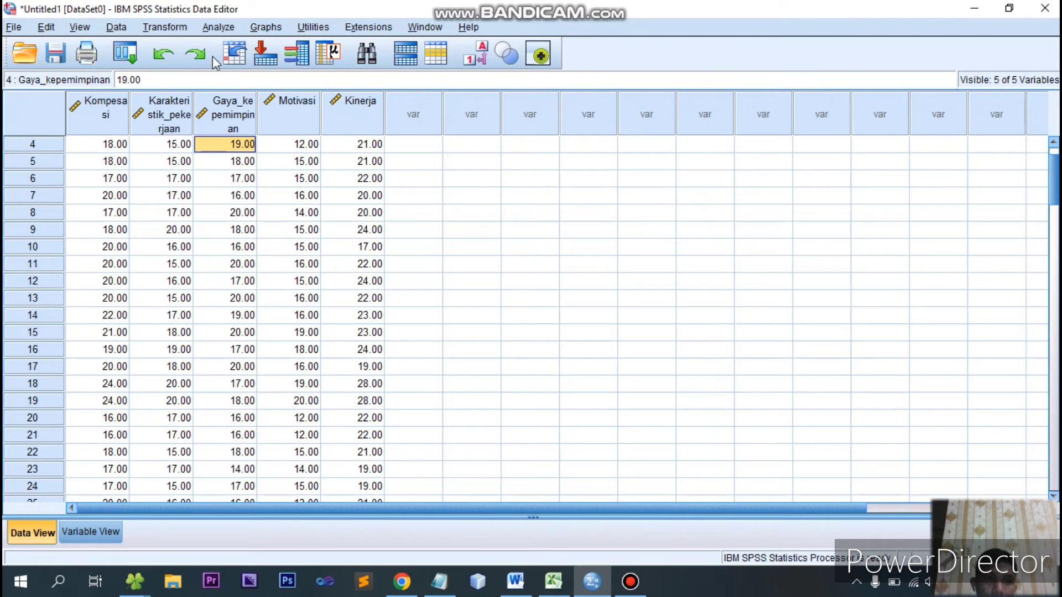
left_click(221, 28)
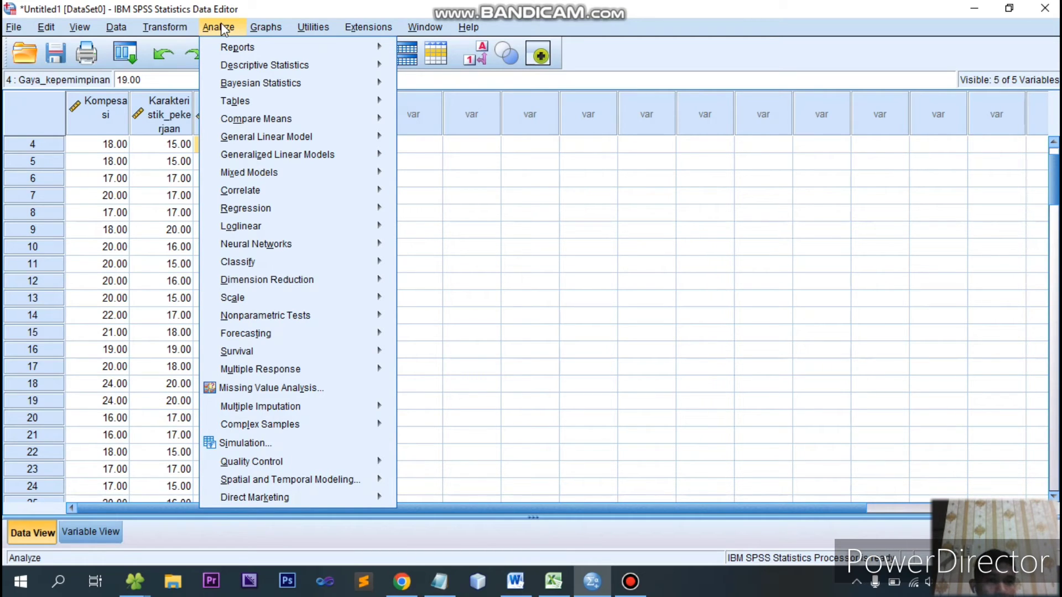
mouse_move(240, 66)
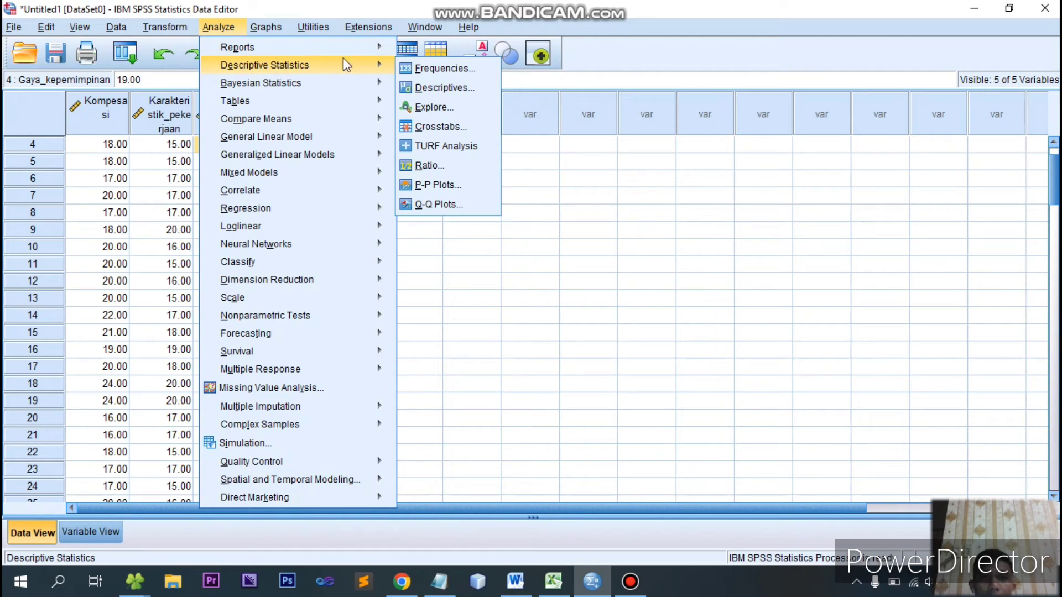
left_click(452, 88)
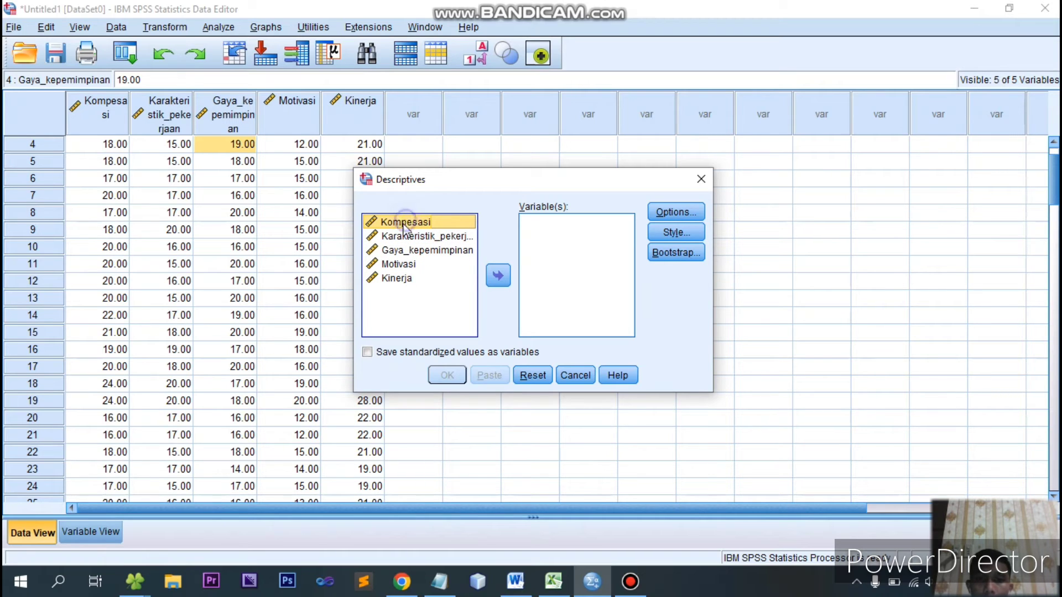
- Add Kompesasi, Karakteristik_pekerjaan, Gaya_kepemimpinan, Motivasi and Kinerja as the variables of the Descriptives analysis
right_click(403, 247)
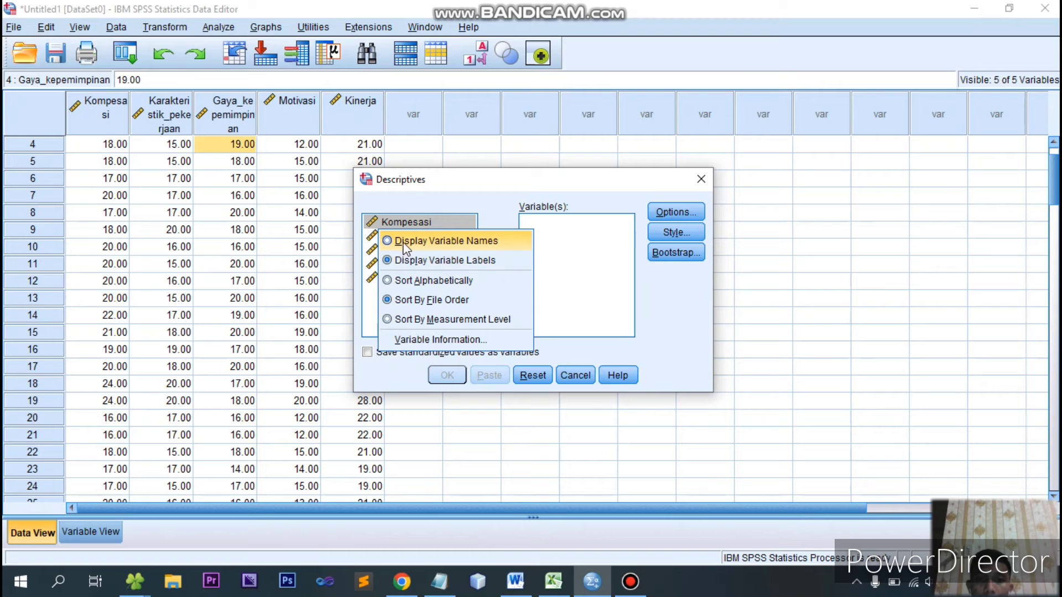
left_click(369, 261)
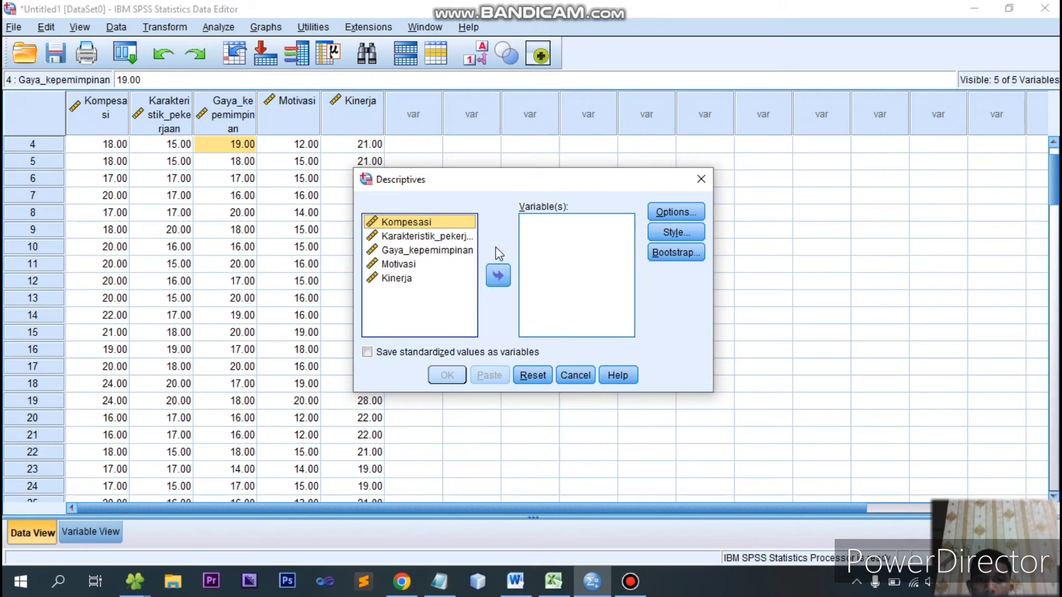
left_click(508, 272)
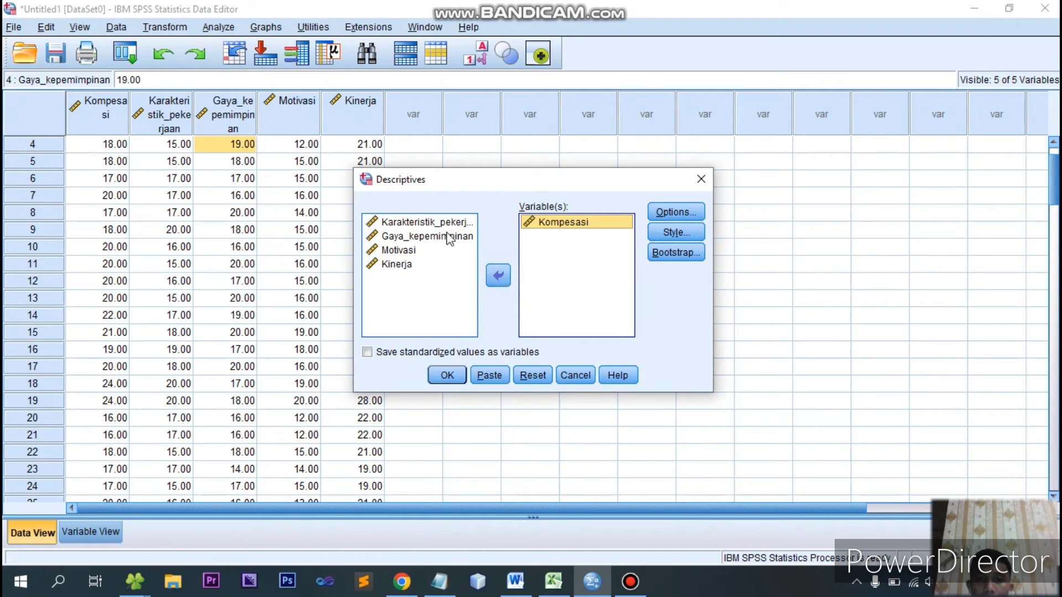
left_click(448, 224)
left_click(498, 275)
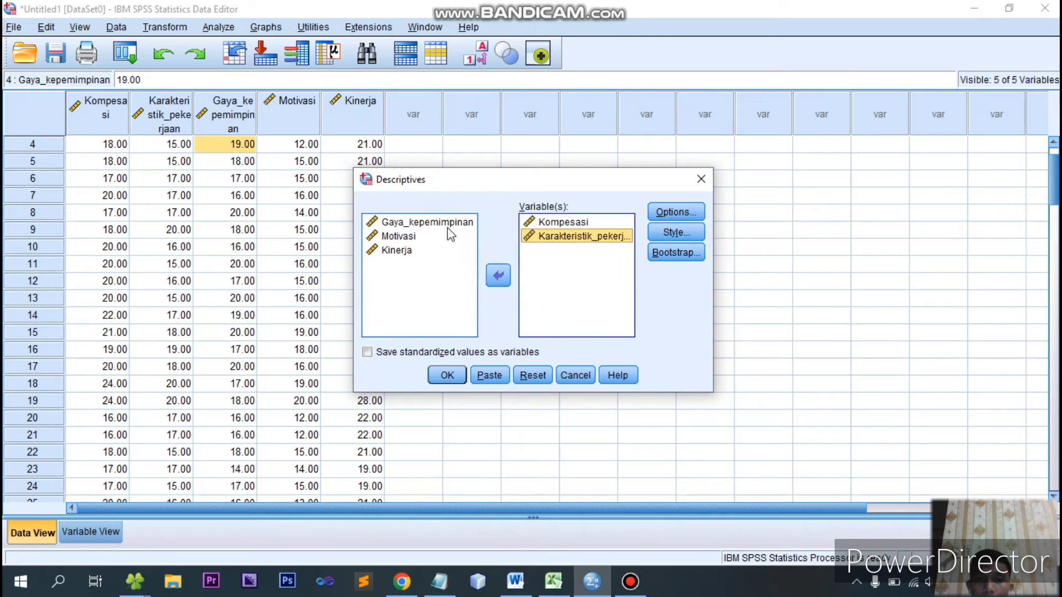
left_click(451, 223)
left_click(498, 275)
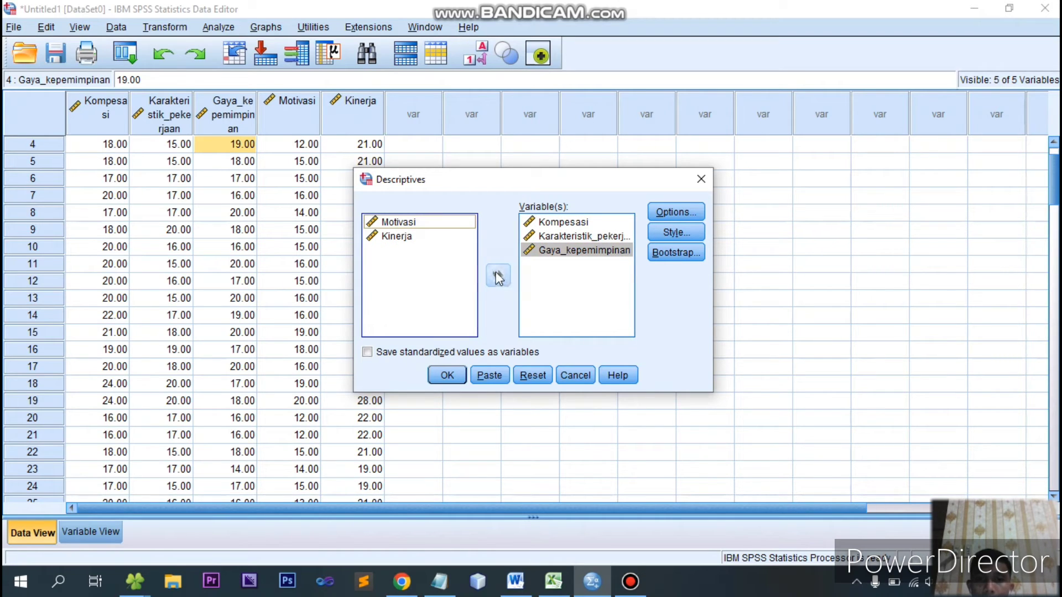
left_click(496, 276)
left_click(405, 222)
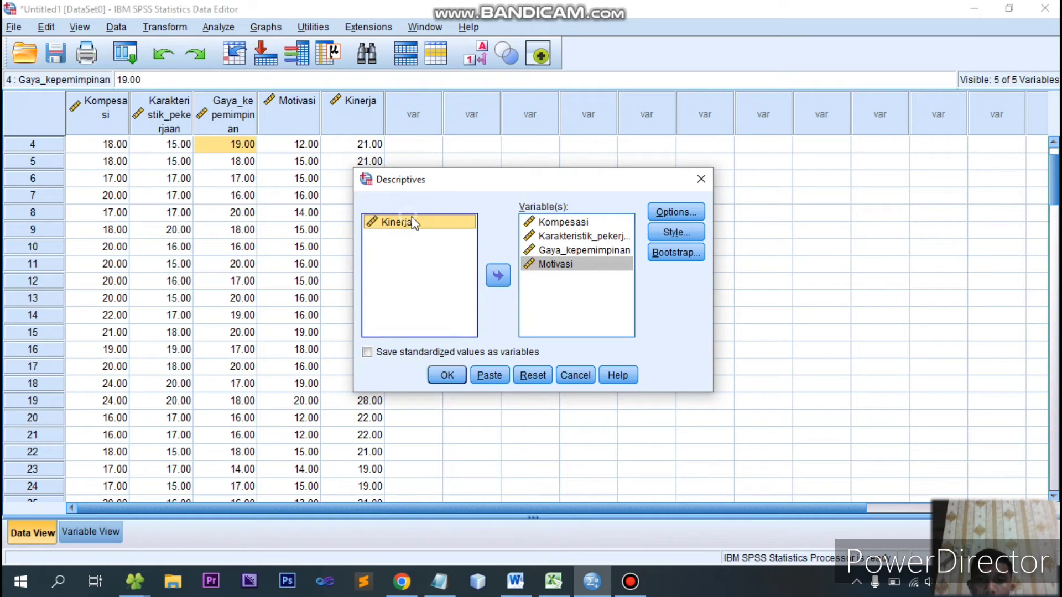
left_click(498, 276)
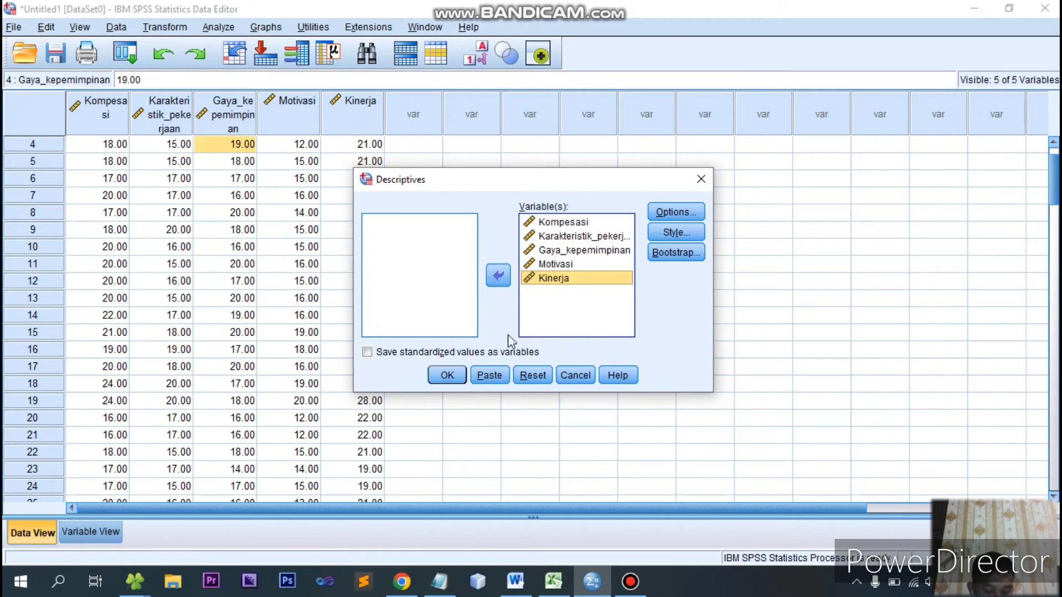
- Run Descriptives with the standardized values saved as variables and return to the dataset
left_click(369, 351)
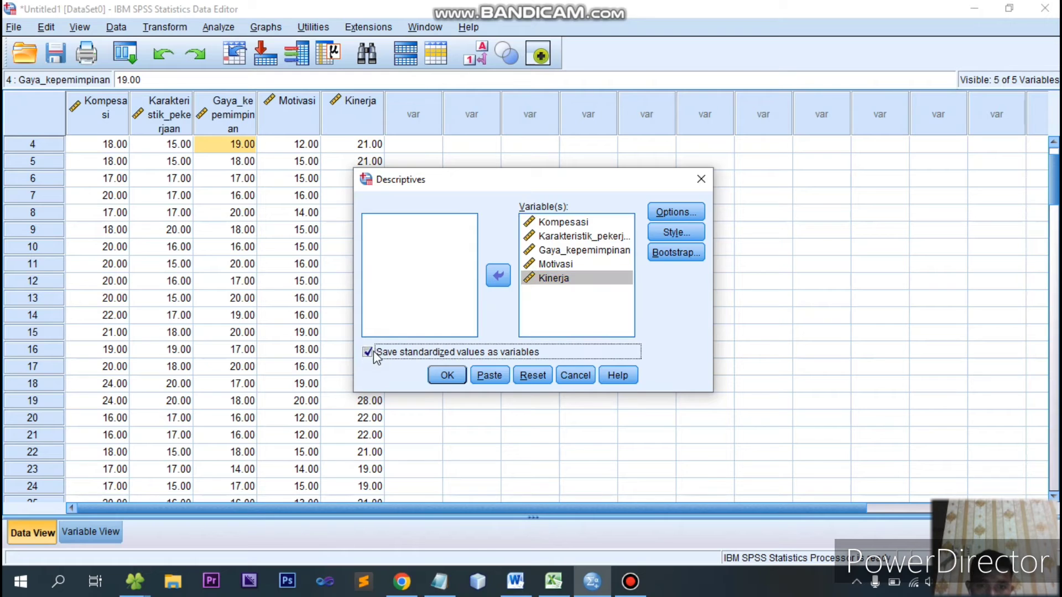
left_click(447, 376)
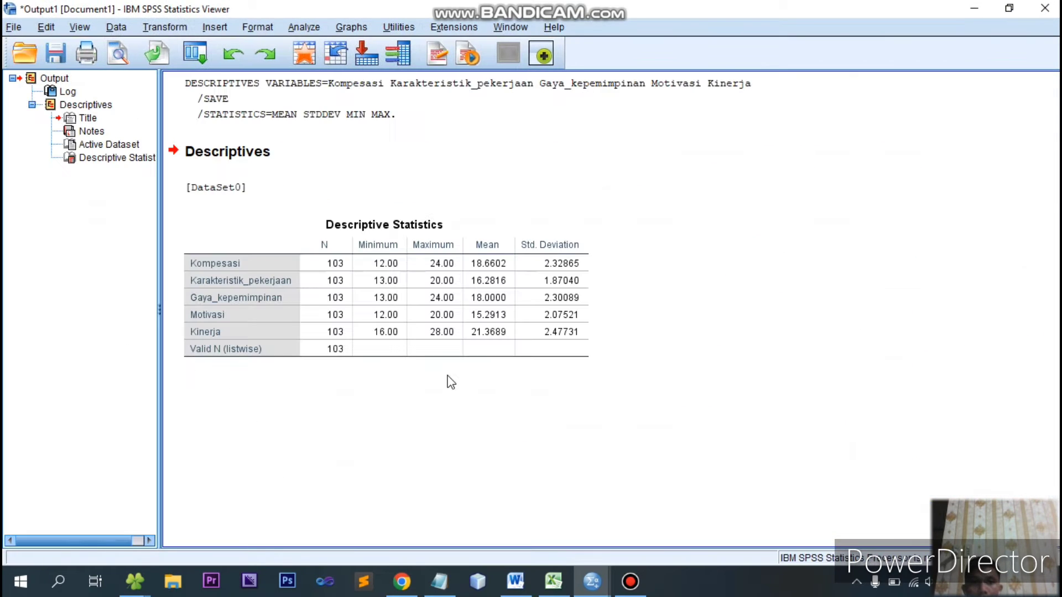
left_click(1009, 8)
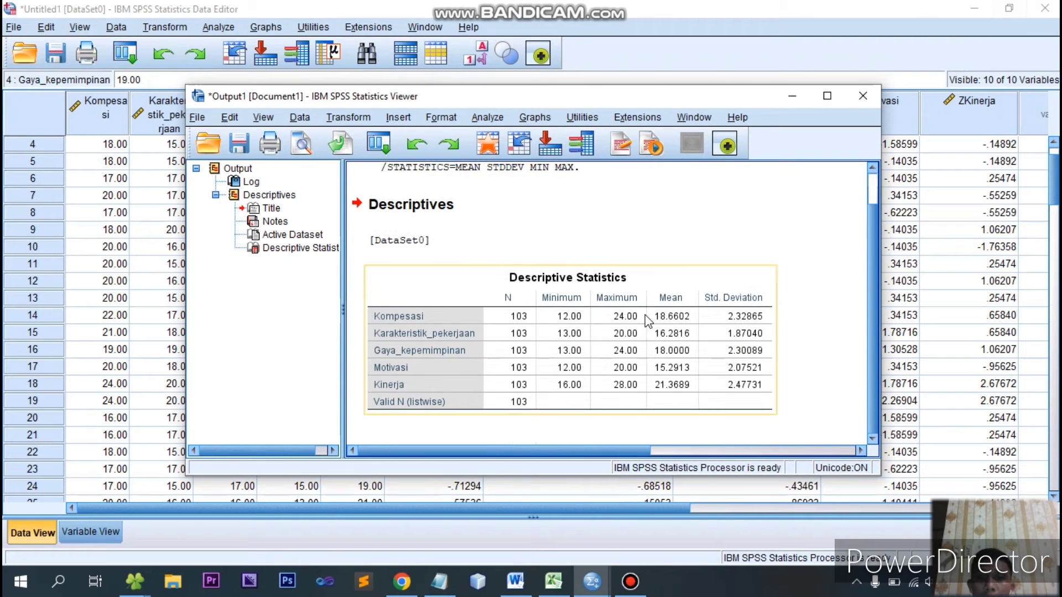
left_click(696, 80)
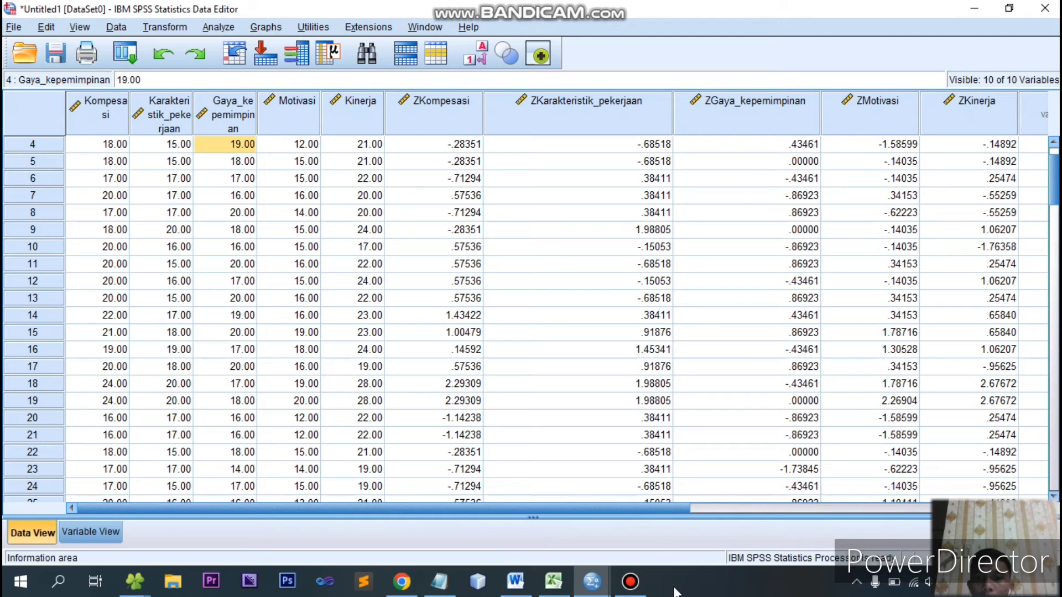
- Bring up the output viewer over the dataset, extend its window upward and examine the Descriptive Statistics table before returning to the data
mouse_move(591, 581)
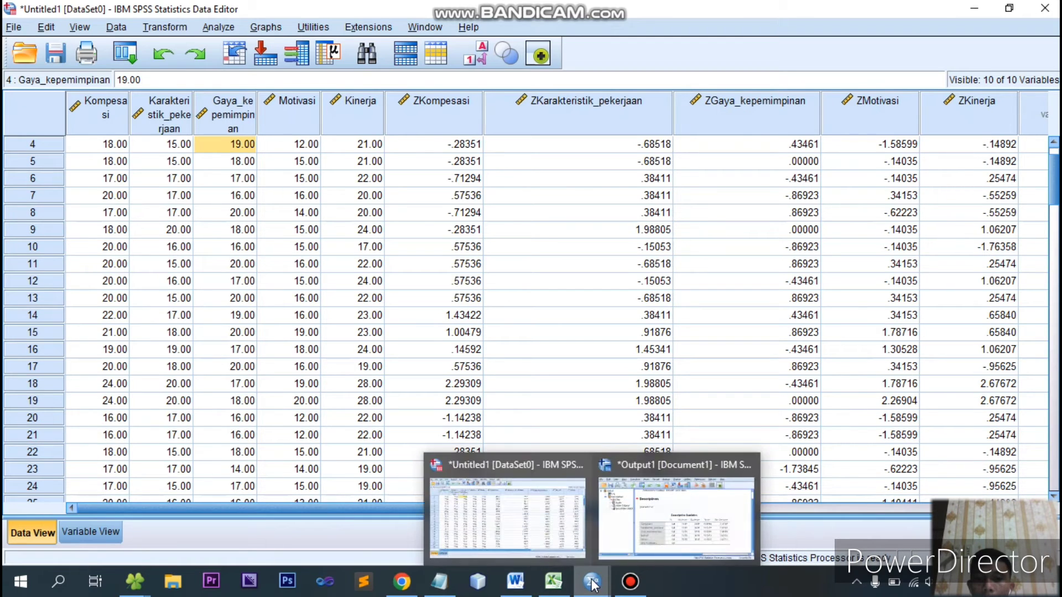
left_click(641, 517)
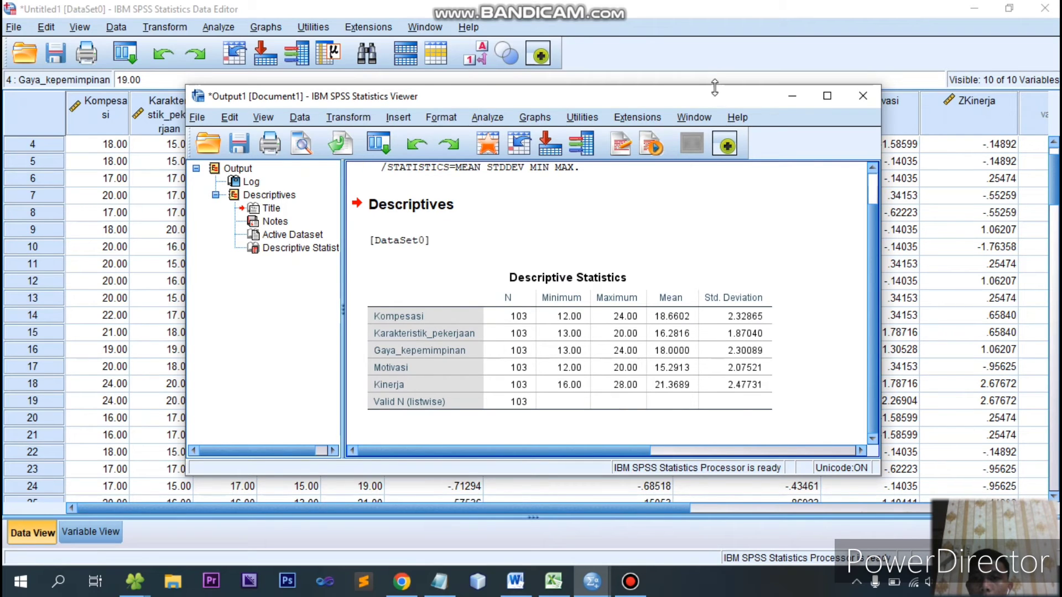
left_click_drag(714, 87, 715, 30)
scroll(703, 271, "right", 3)
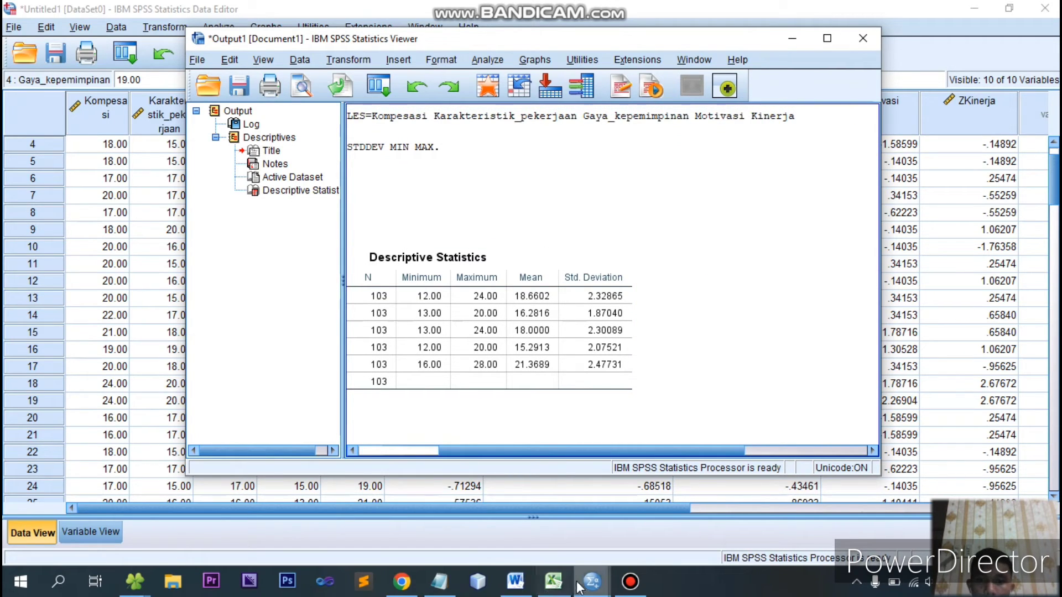
mouse_move(578, 585)
left_click(541, 533)
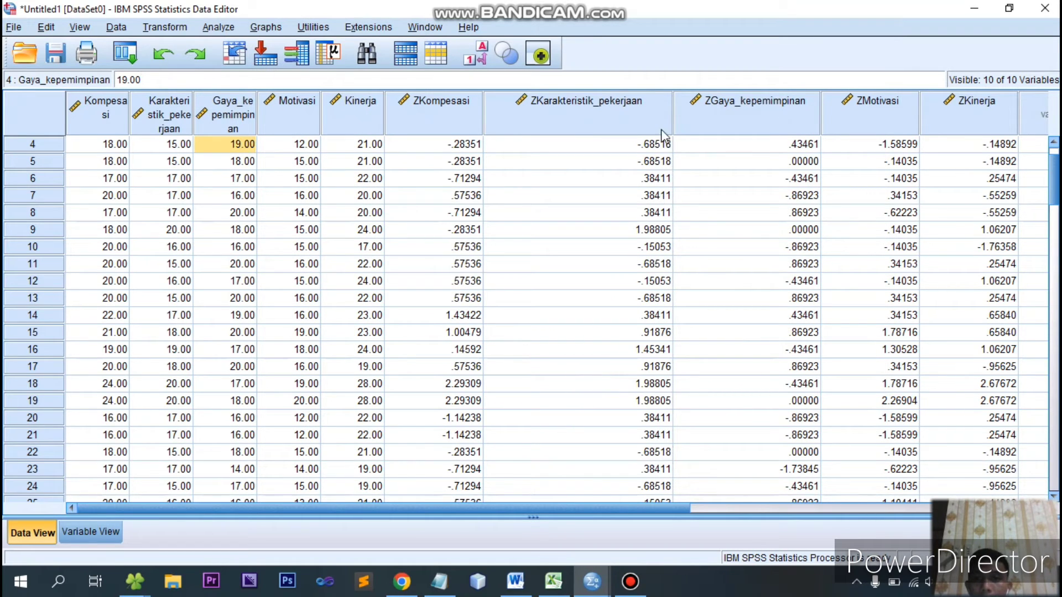
- Narrow the columns of the five standardized variables, ZKompesasi through ZKinerja, in the data view
left_click_drag(671, 132, 549, 132)
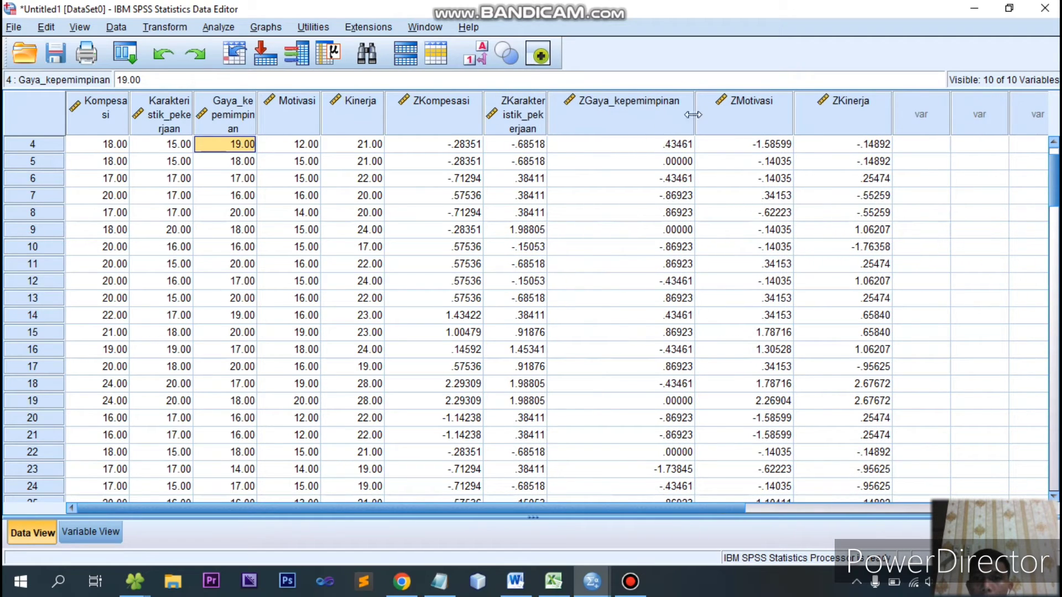
left_click_drag(693, 115, 597, 120)
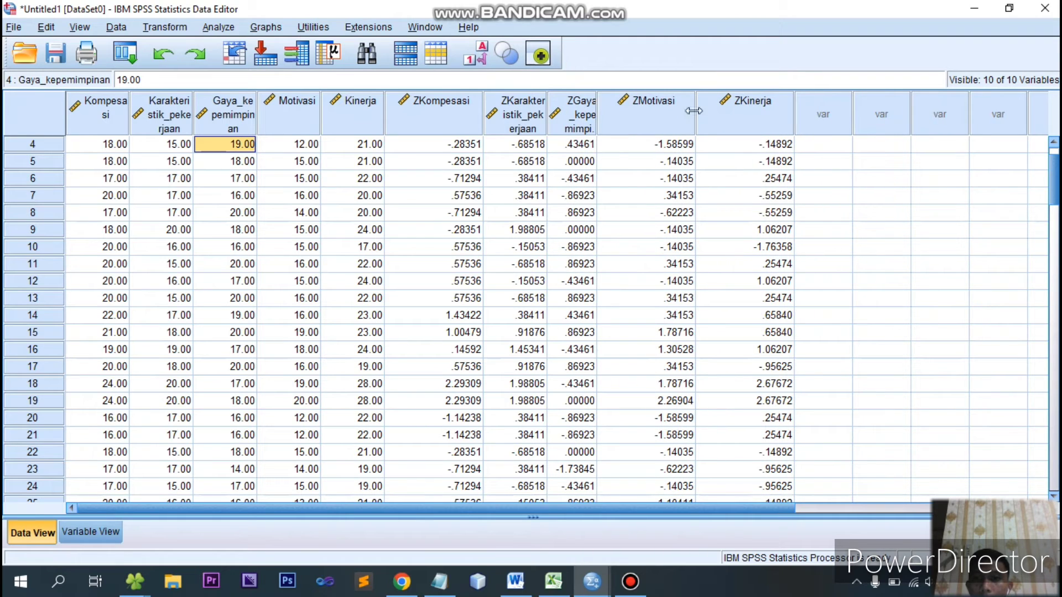
left_click_drag(693, 114, 646, 116)
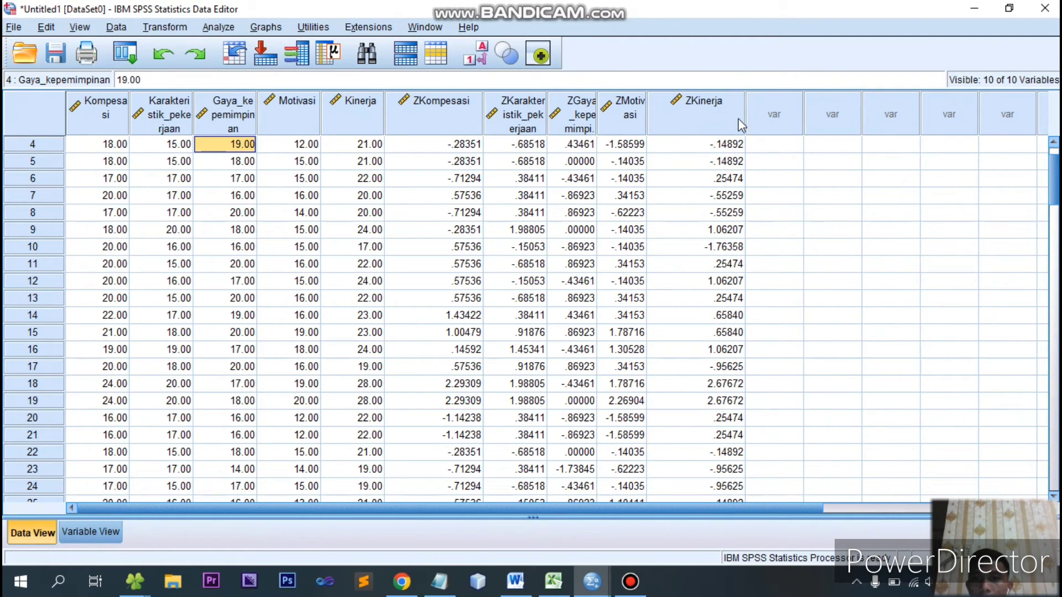
left_click_drag(743, 116, 704, 116)
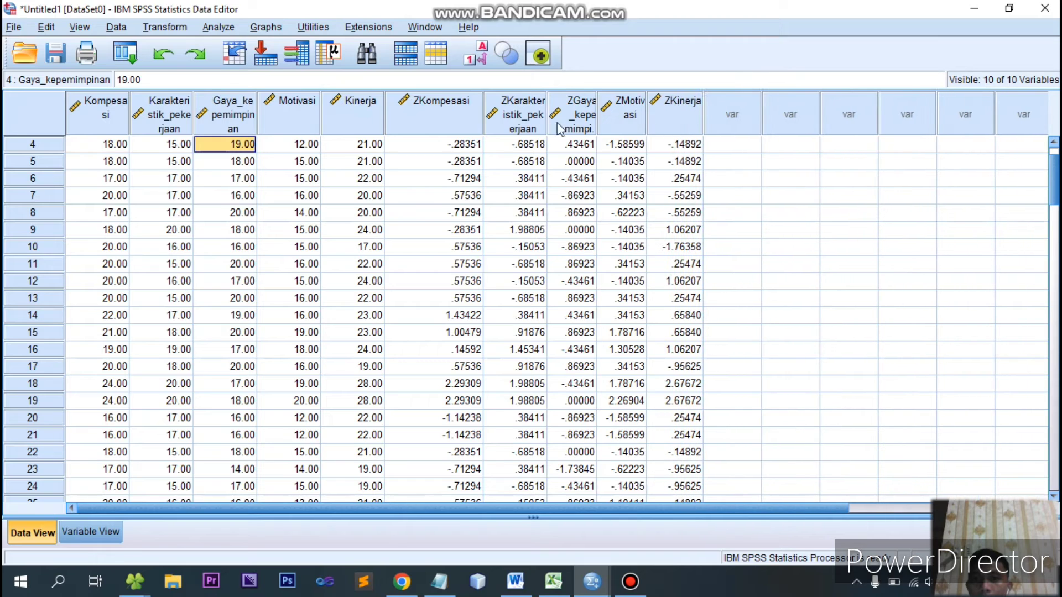
left_click_drag(483, 118, 440, 125)
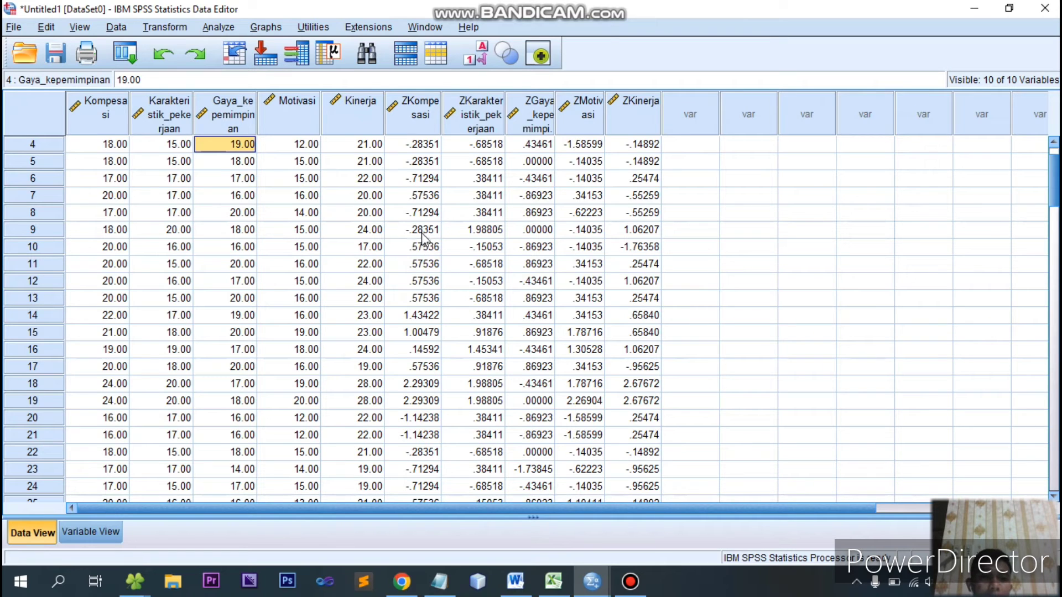
left_click(220, 24)
mouse_move(163, 27)
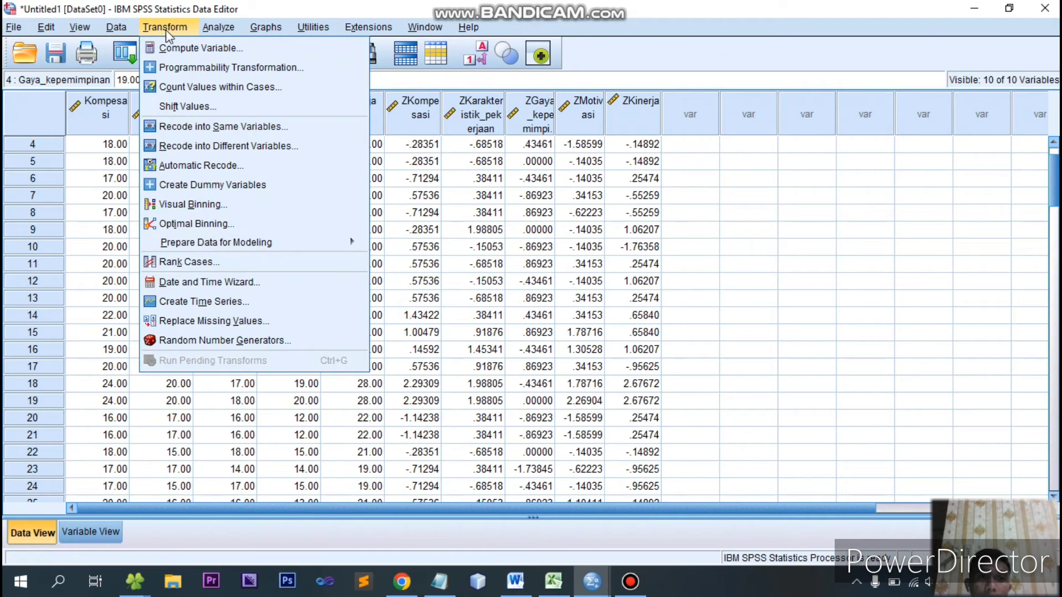
left_click(199, 49)
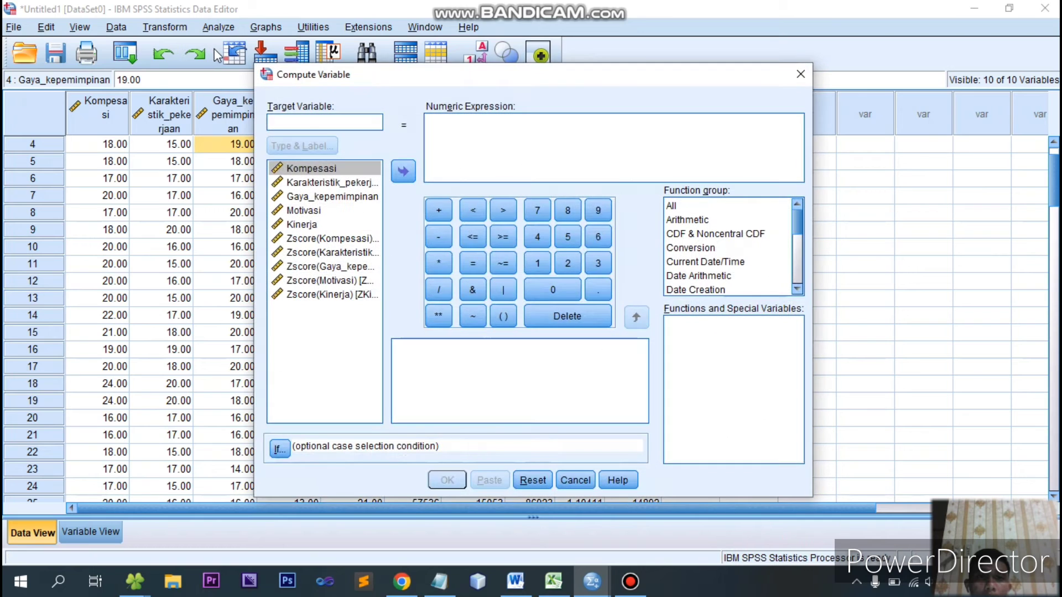
left_click(800, 74)
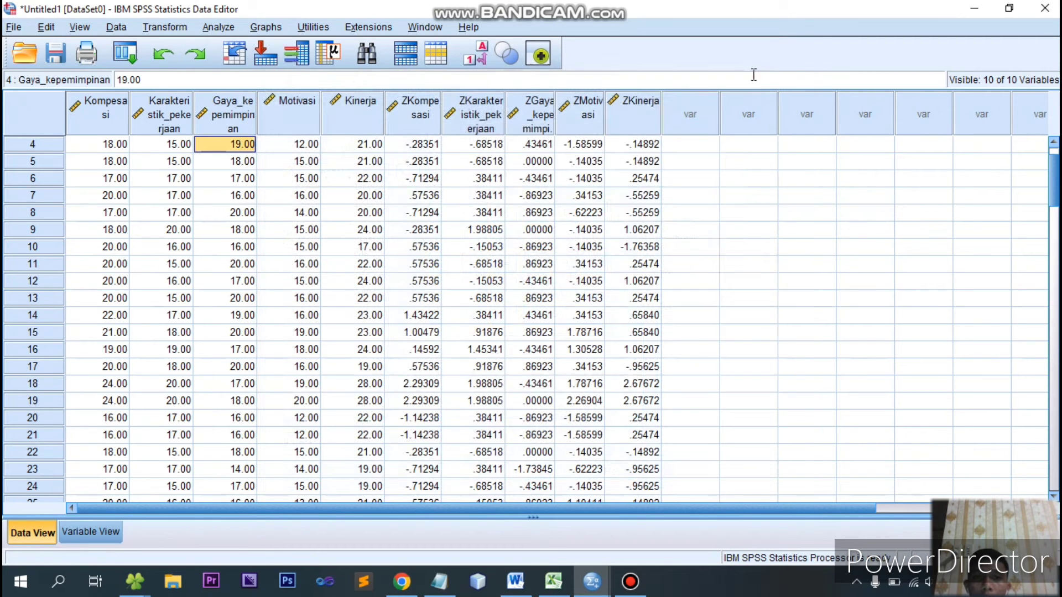
- Start computing a new variable with Moderating_1 as the target and list all available functions
left_click(166, 26)
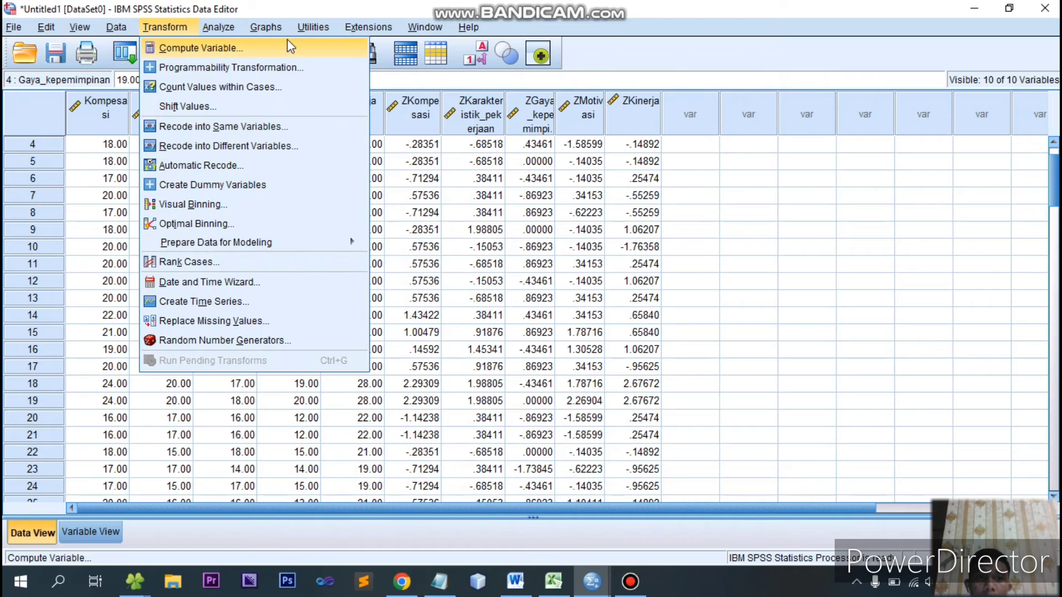
left_click(258, 41)
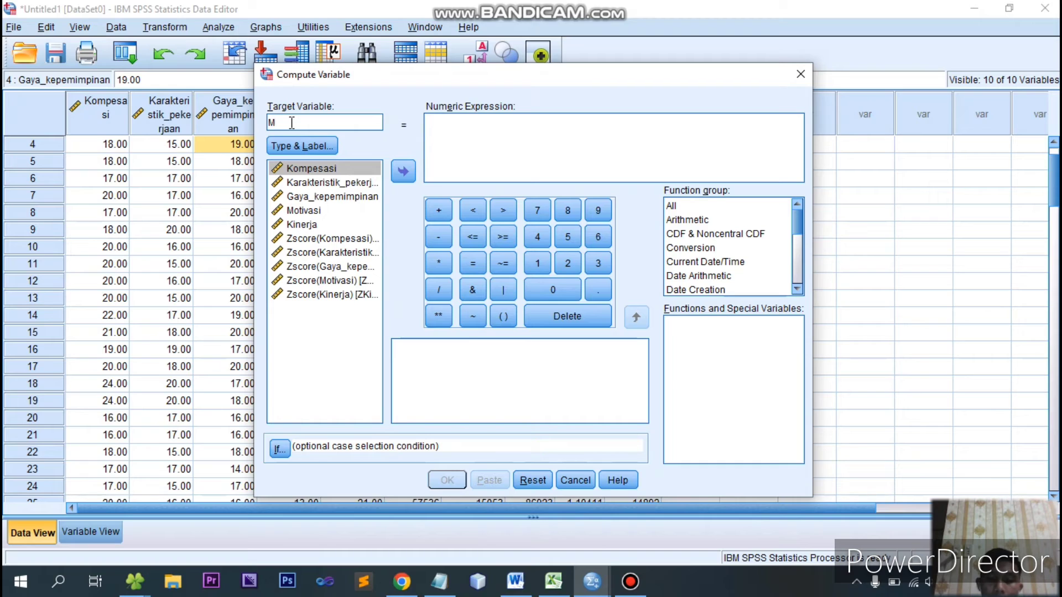
type("derating")
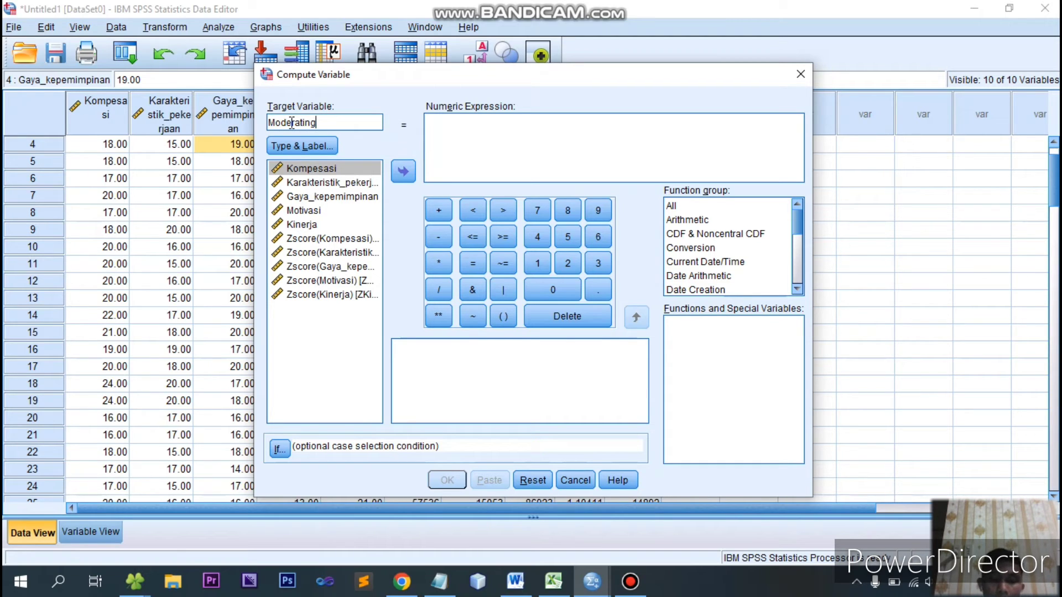
type("_1")
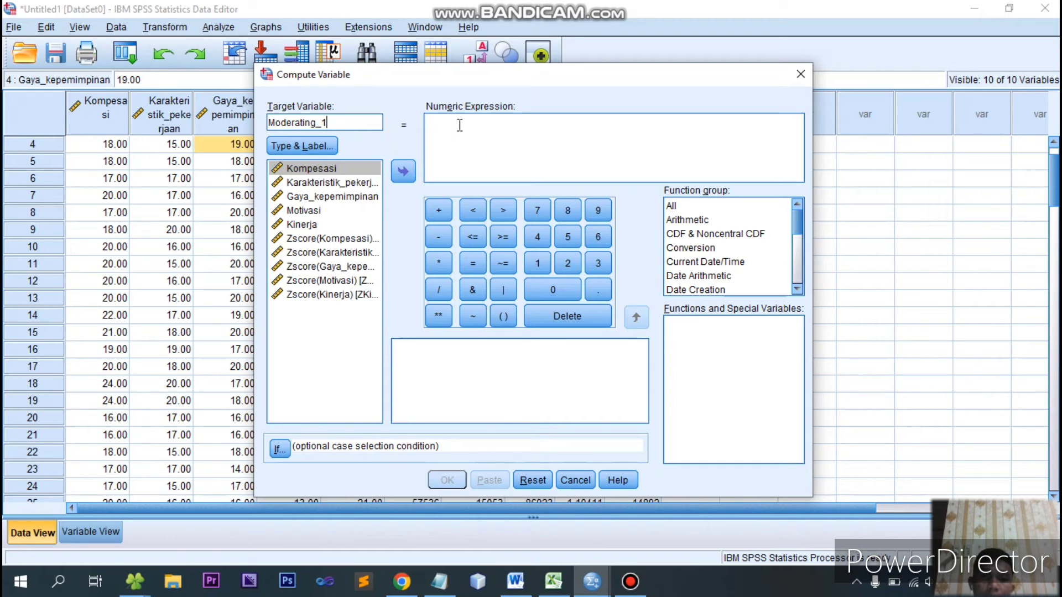
left_click(714, 205)
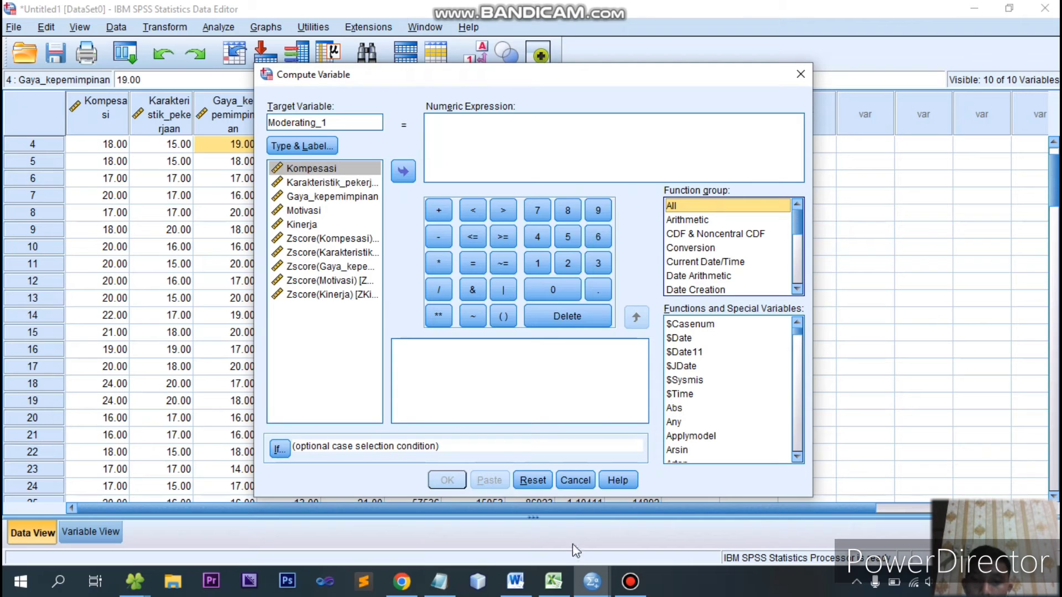
- Switch to the Word document, examine the definitions of the absolute standardized moderating coefficients, and return to the SPSS variable computation
left_click(515, 581)
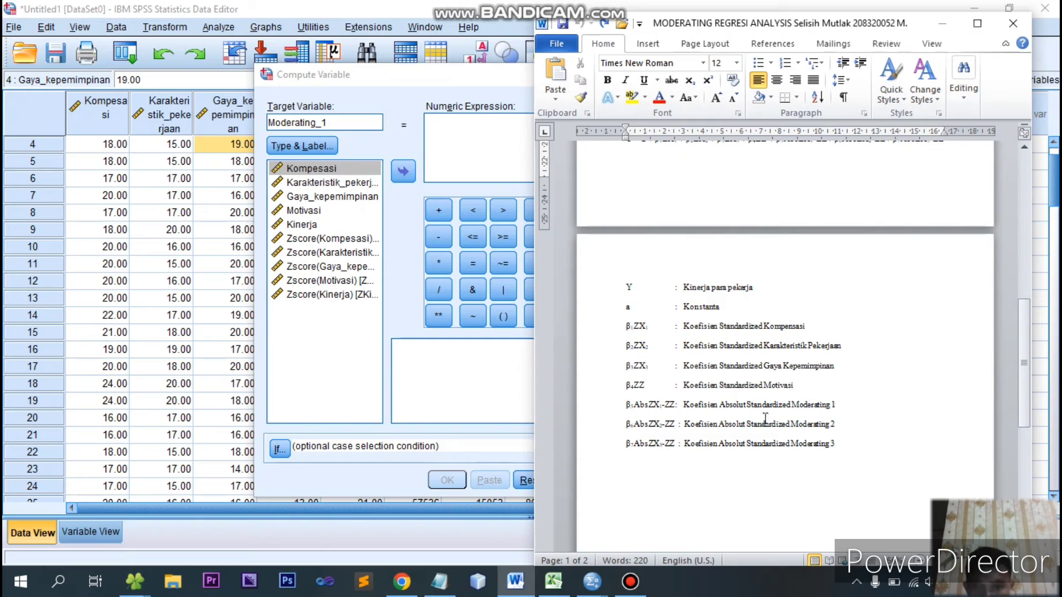
left_click(520, 583)
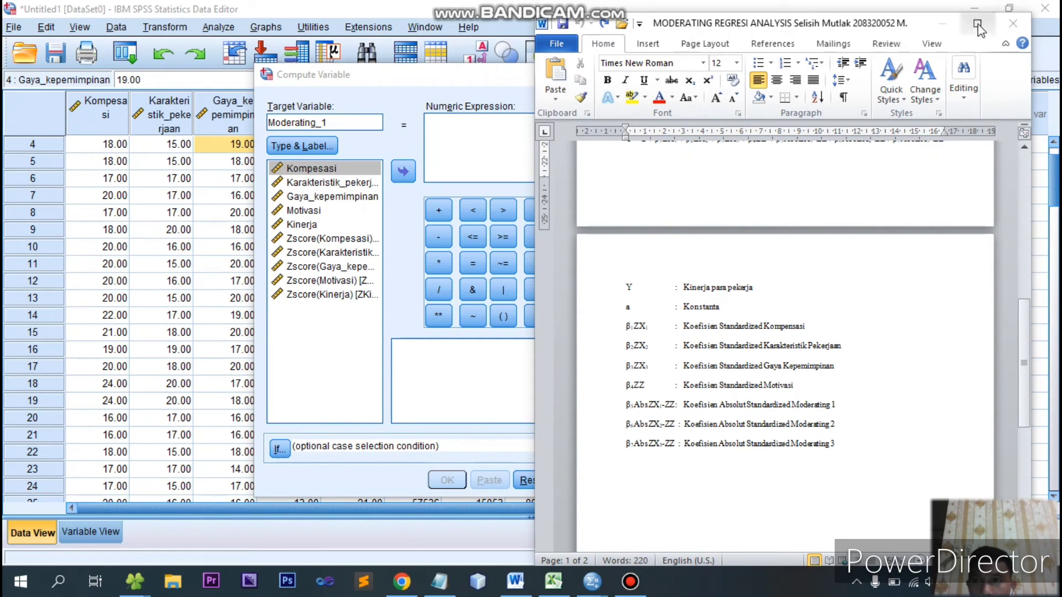
left_click(513, 587)
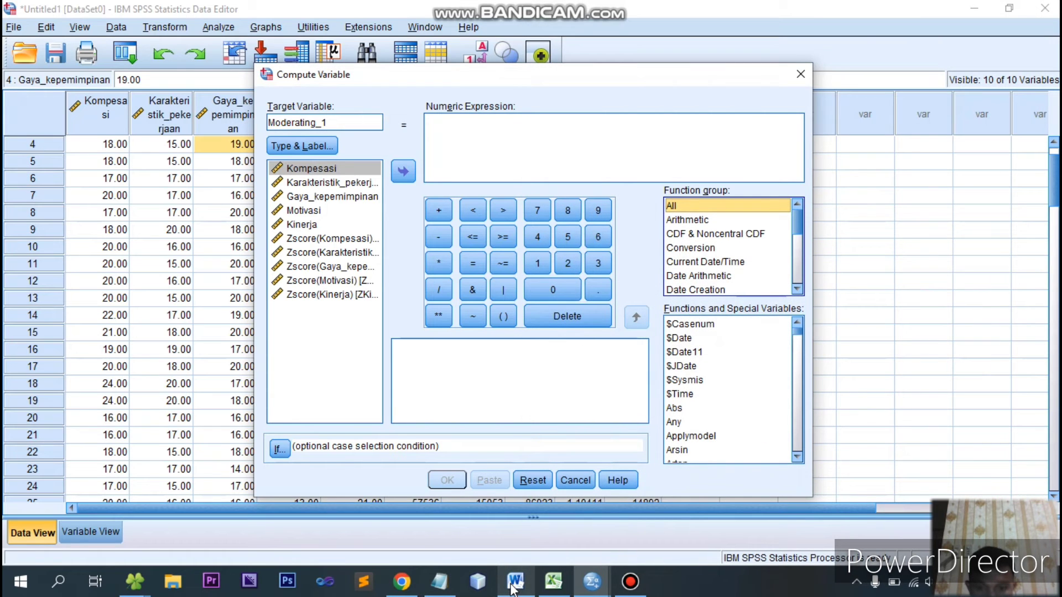
left_click(513, 587)
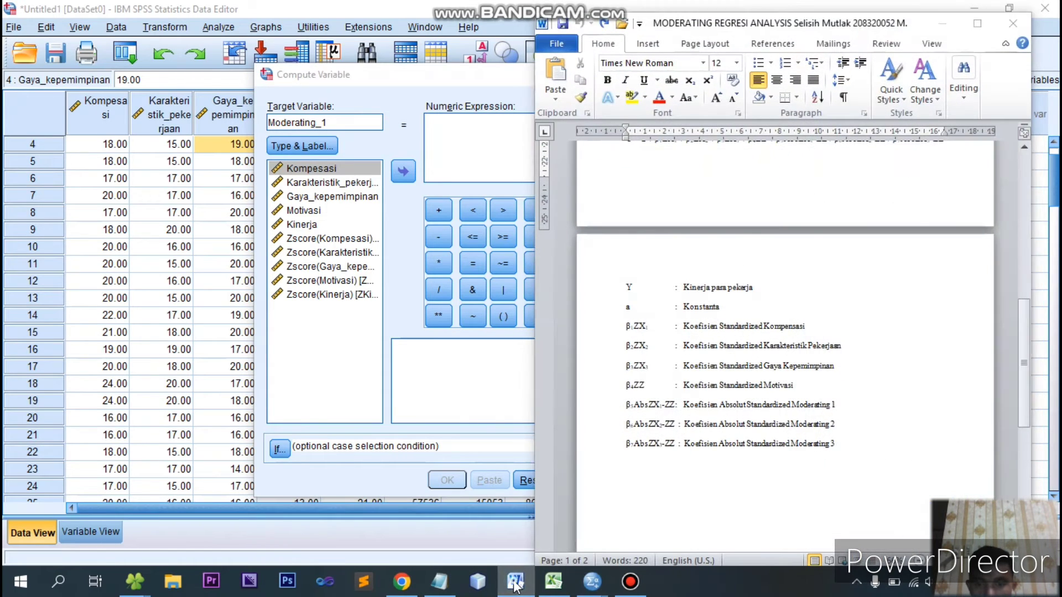
left_click(514, 586)
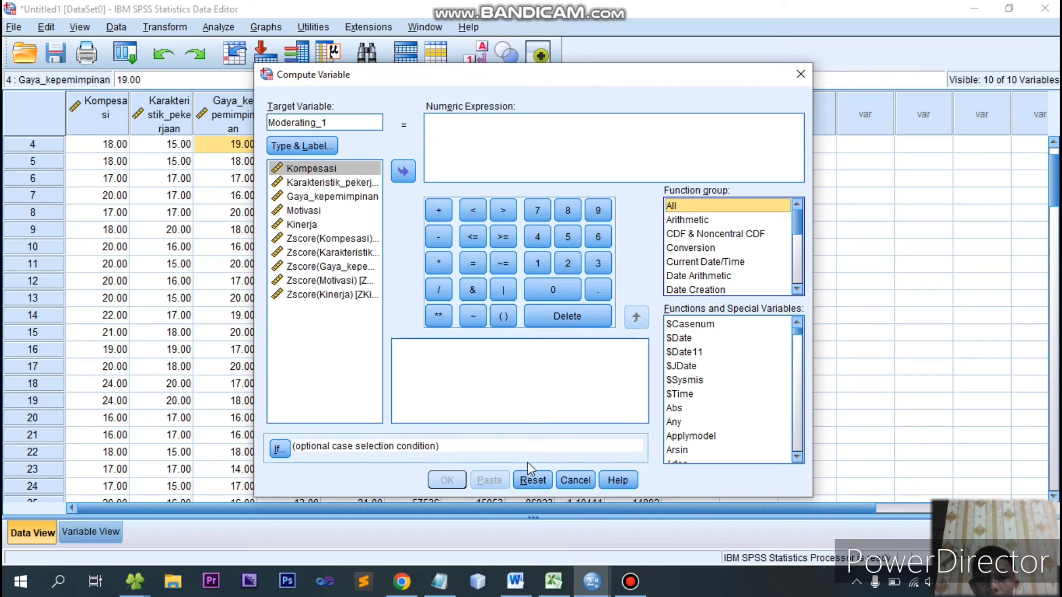
left_click(553, 581)
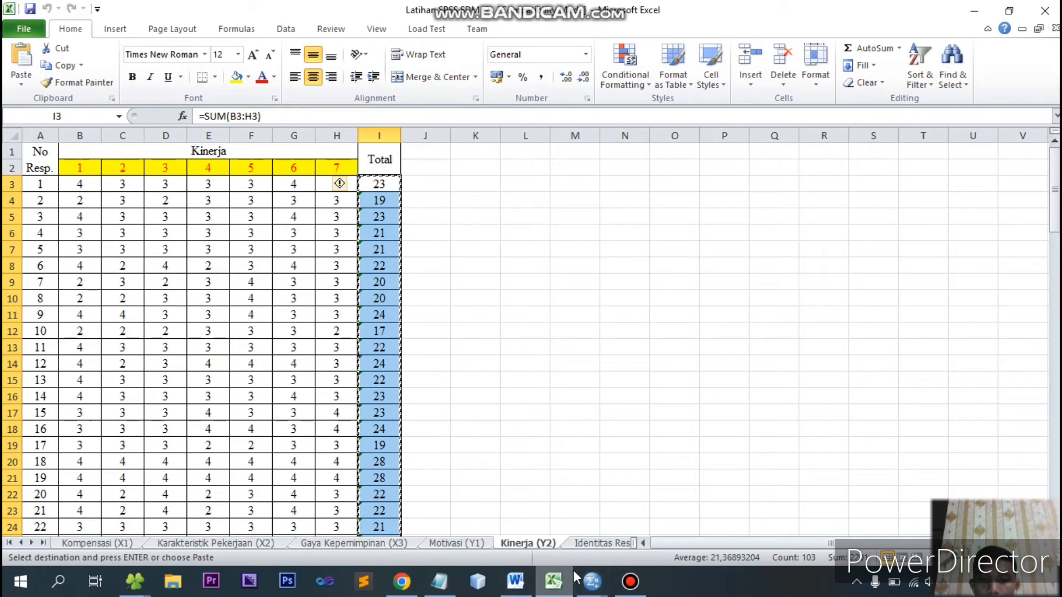
mouse_move(591, 581)
left_click(509, 510)
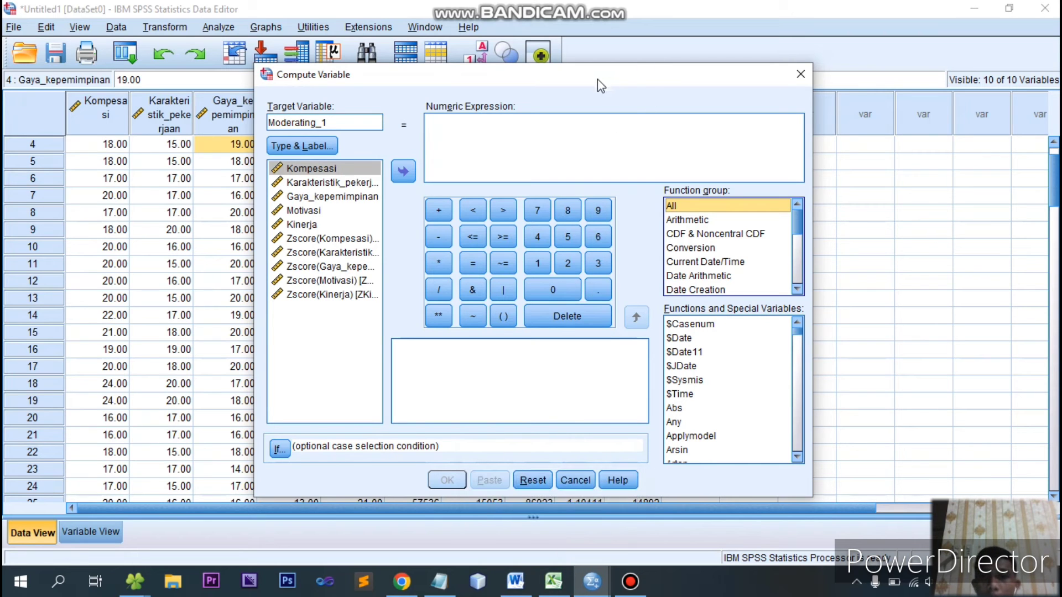
- Move the Compute Variable dialog off the column headers and insert the Abs function into the numeric expression with its placeholder removed
left_click_drag(607, 80, 676, 174)
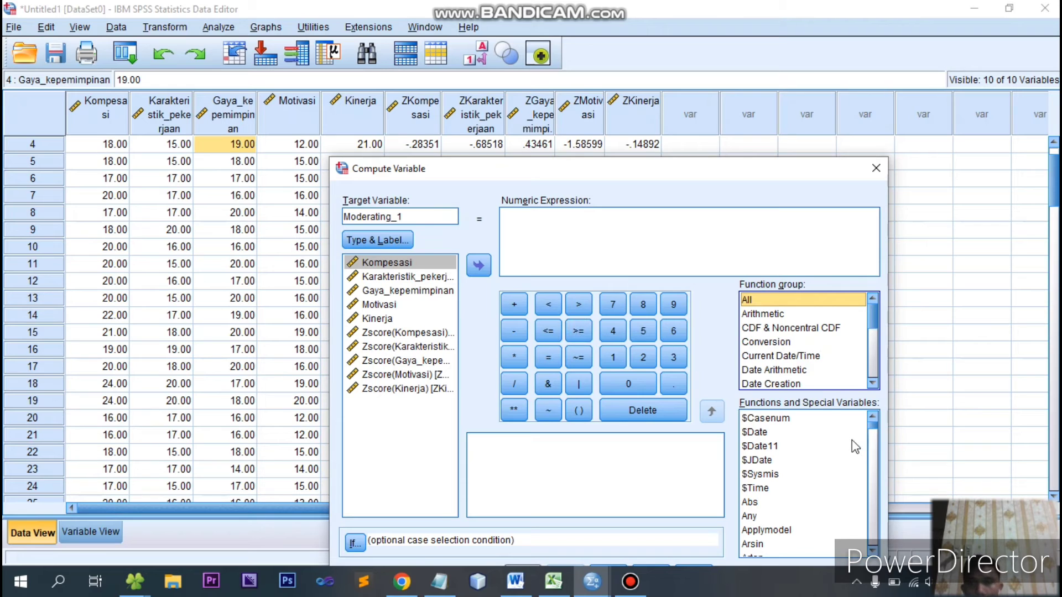
left_click(768, 504)
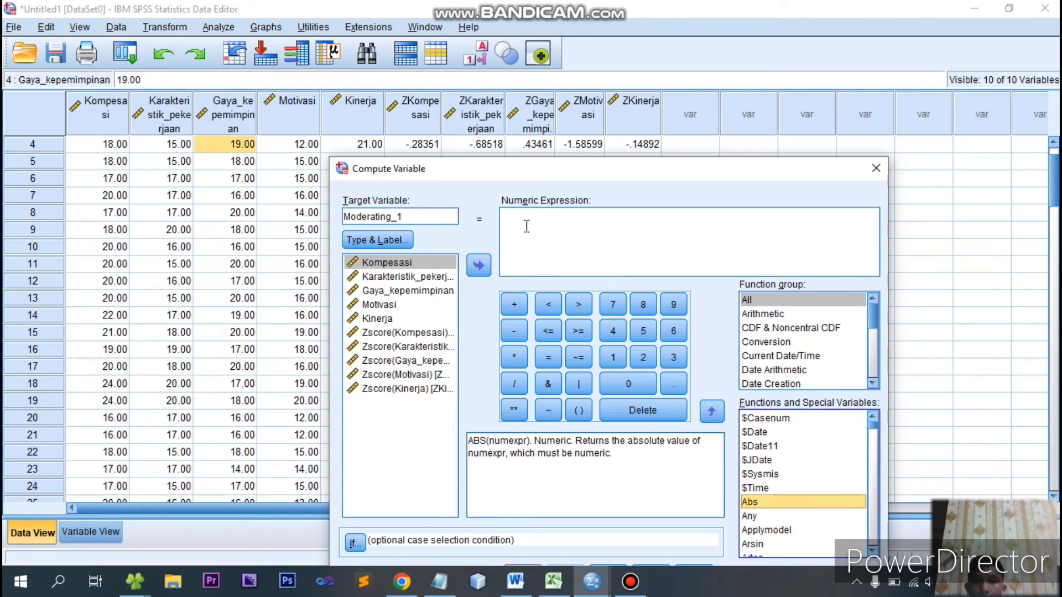
left_click(713, 411)
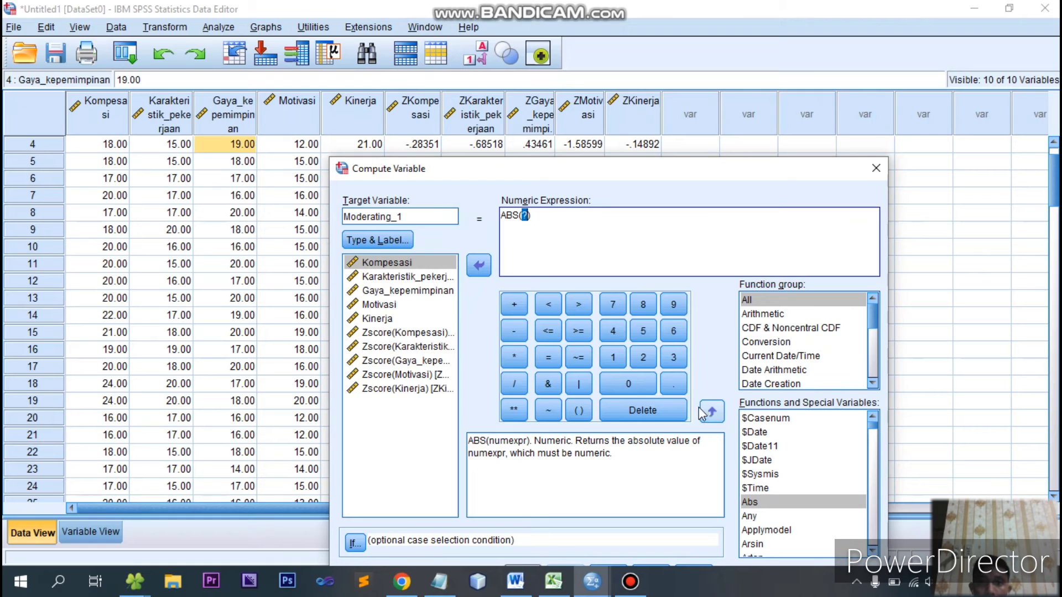
left_click(524, 213)
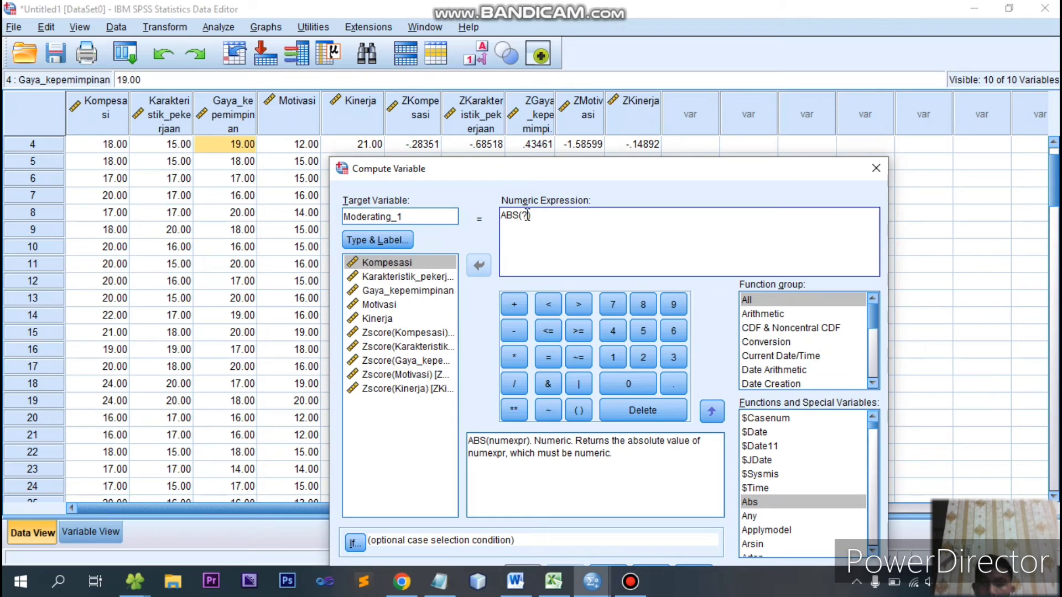
key("BackSpace")
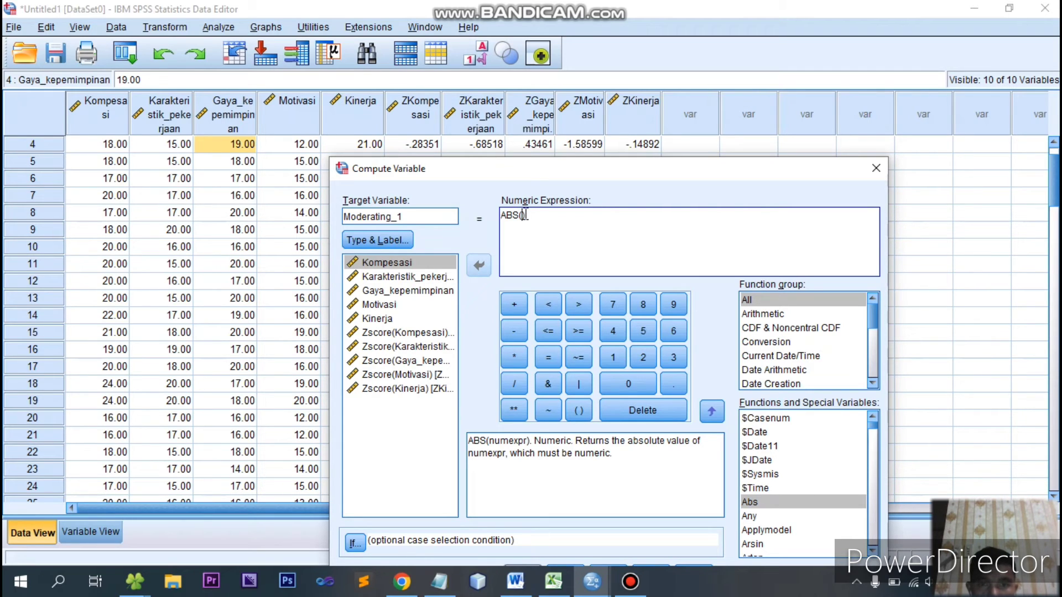
left_click(631, 582)
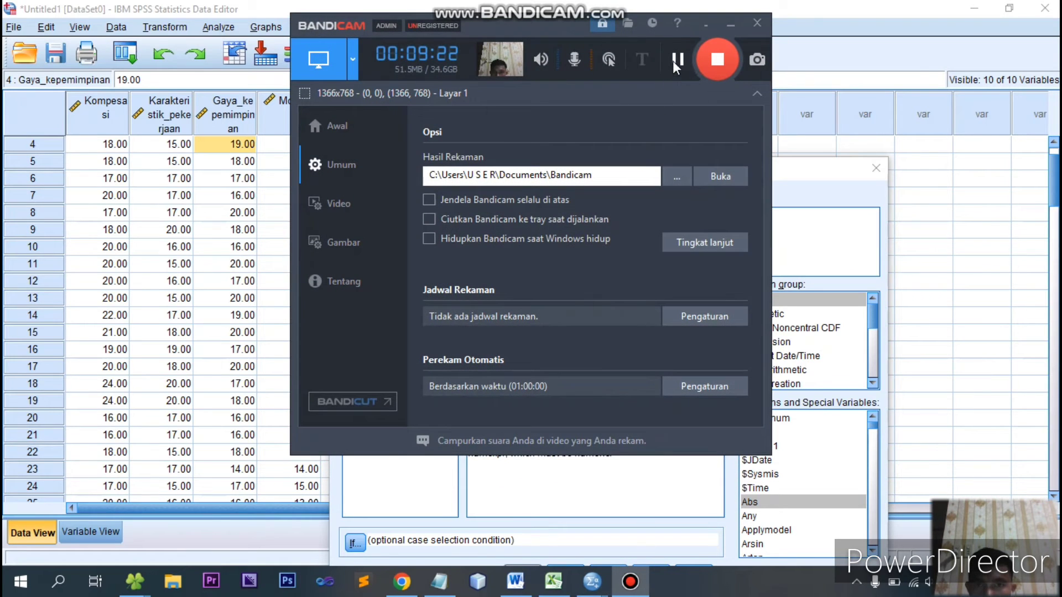
left_click(630, 581)
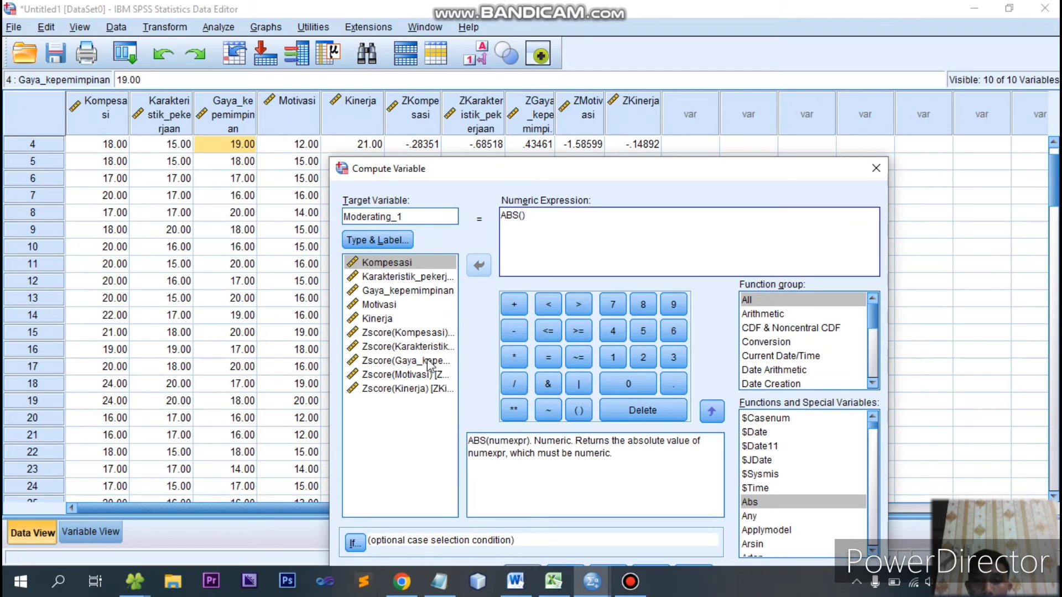
- Complete the Moderating_1 expression as ABS(ZKompesasi - ZMotivasi) and run the computation
left_click(389, 334)
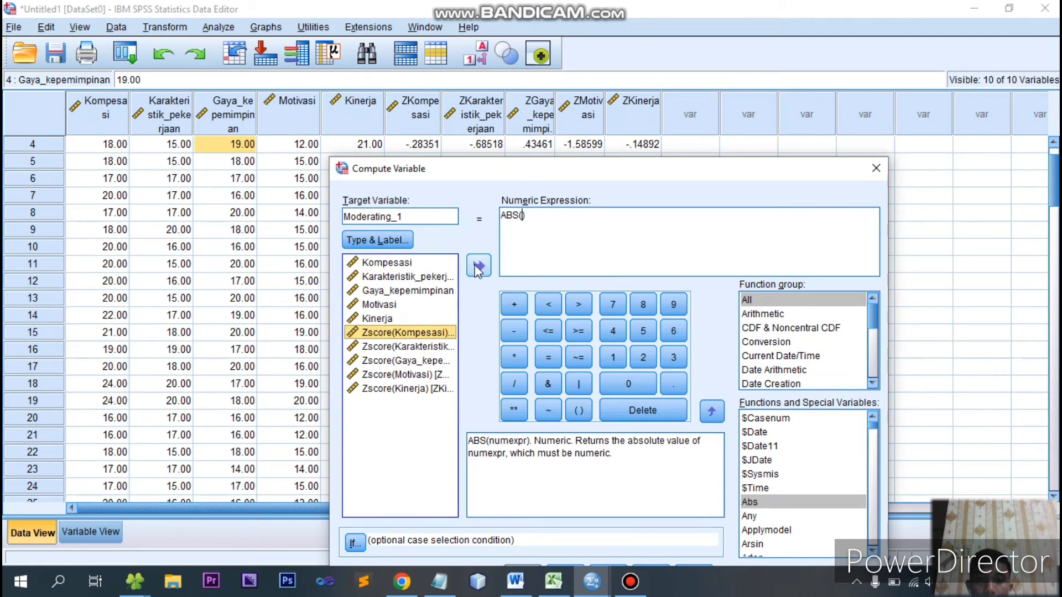
left_click(477, 265)
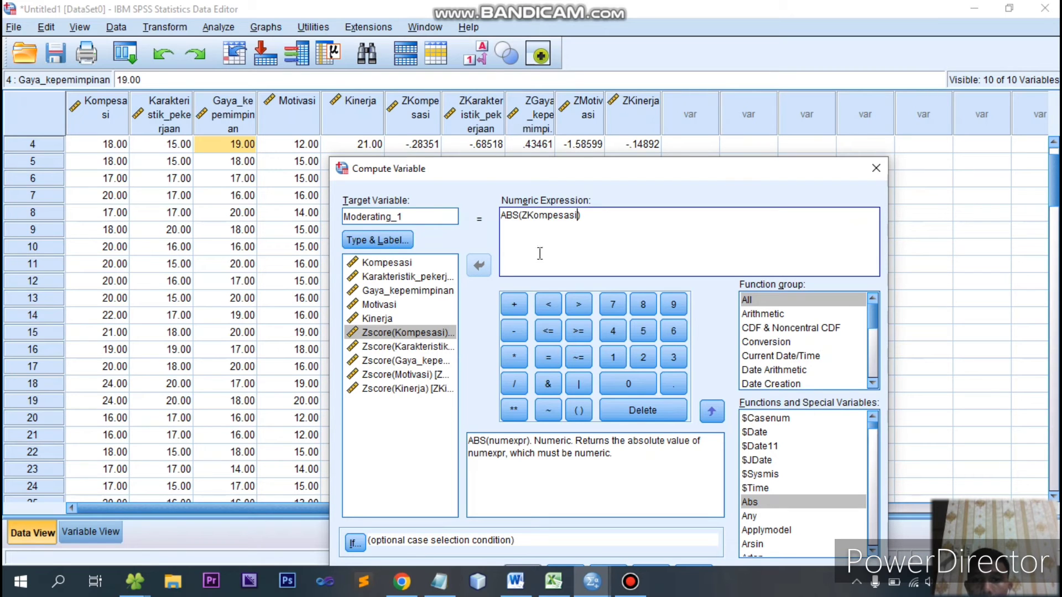
left_click(630, 581)
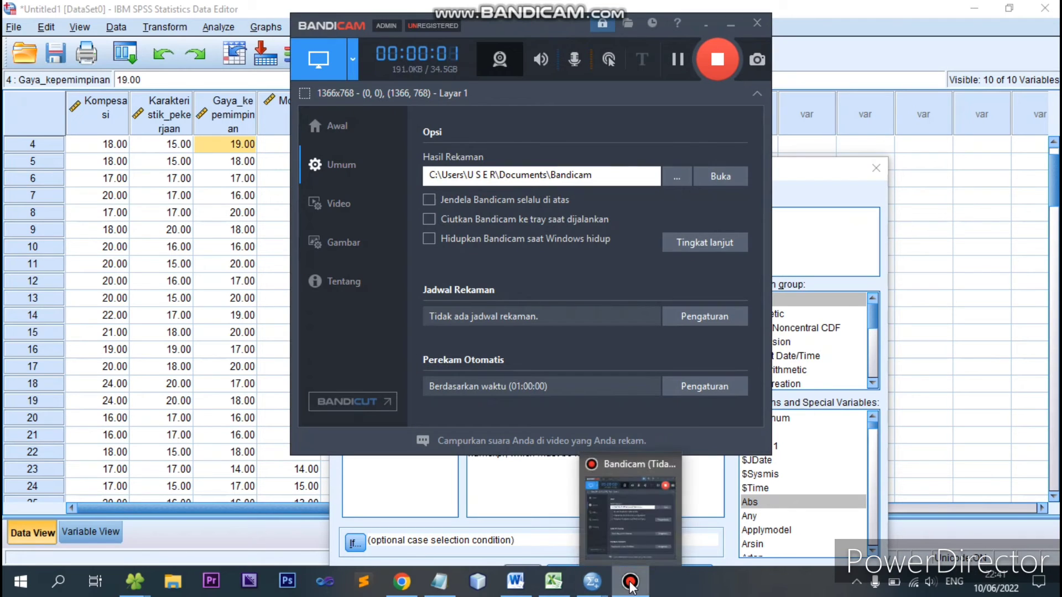
left_click(630, 582)
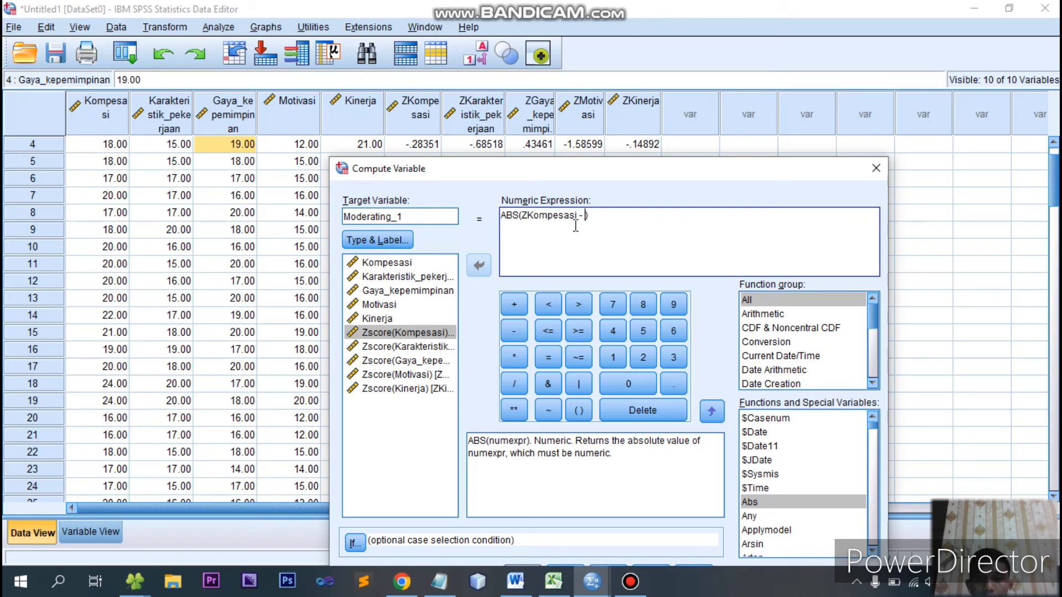
left_click(411, 375)
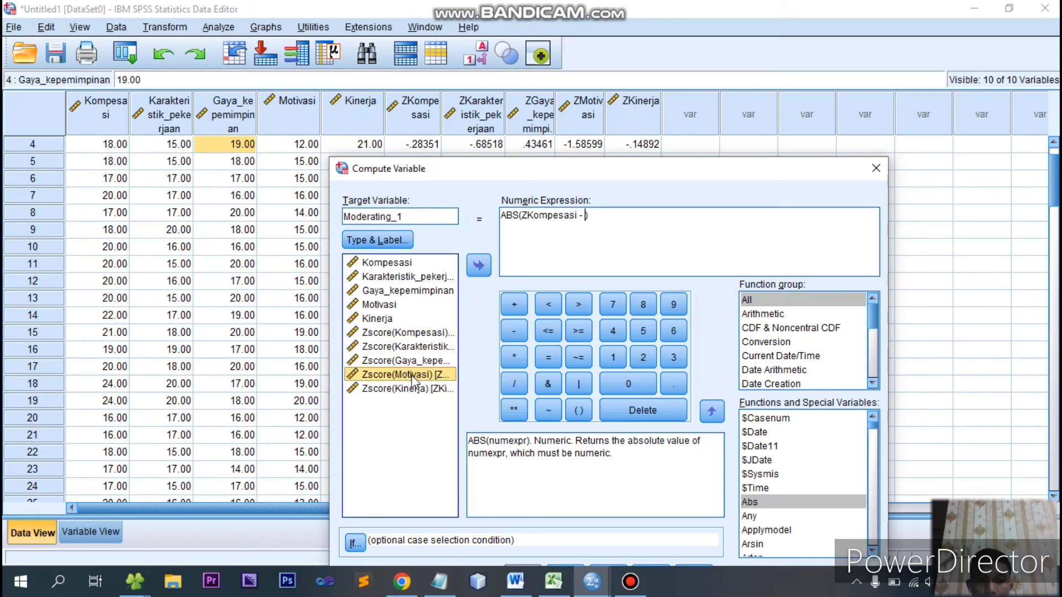
left_click(479, 268)
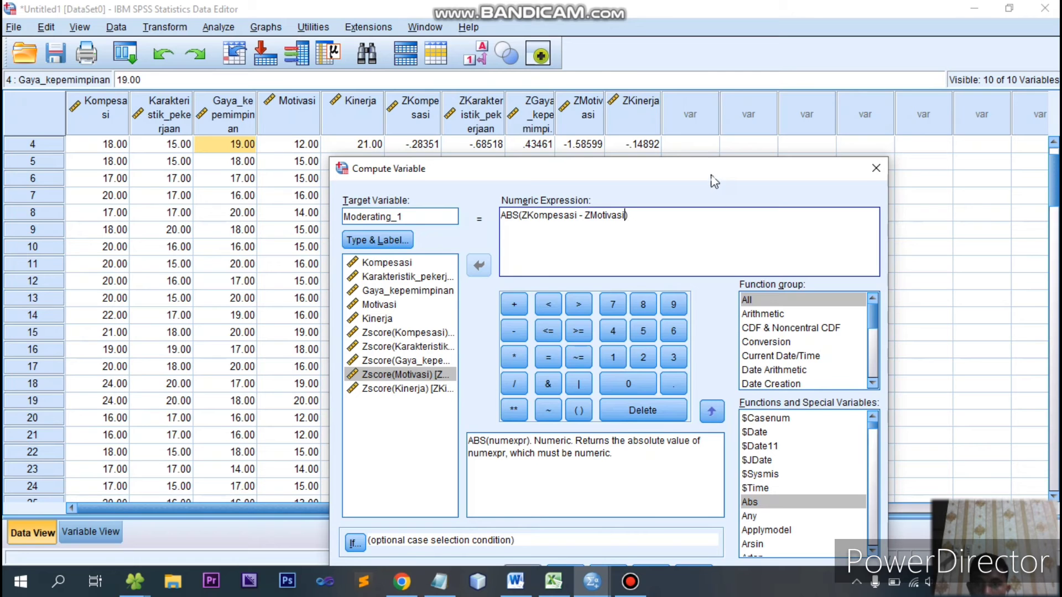
left_click_drag(712, 175, 719, 90)
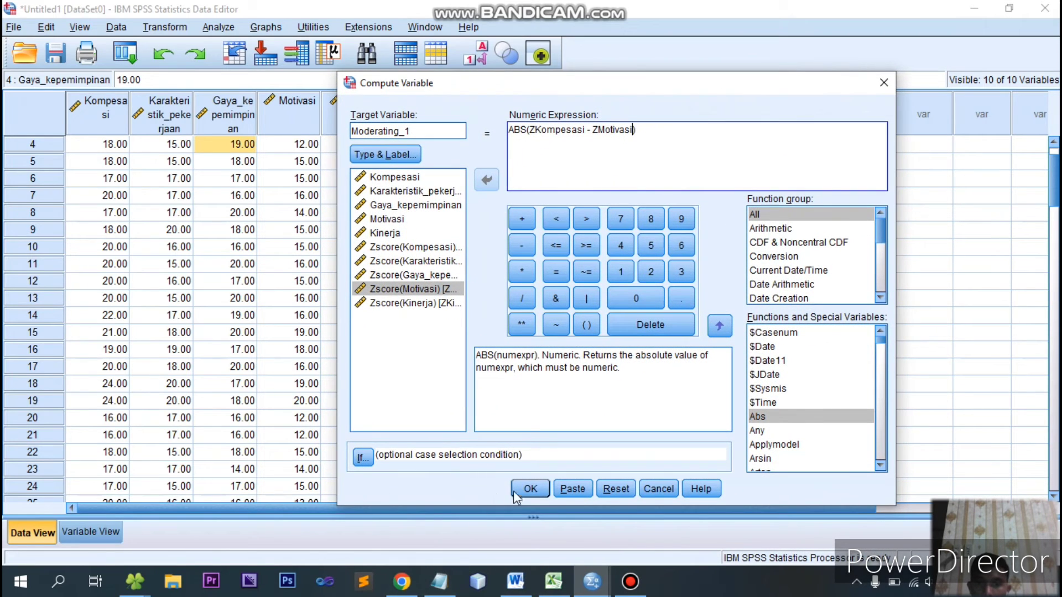
left_click(529, 489)
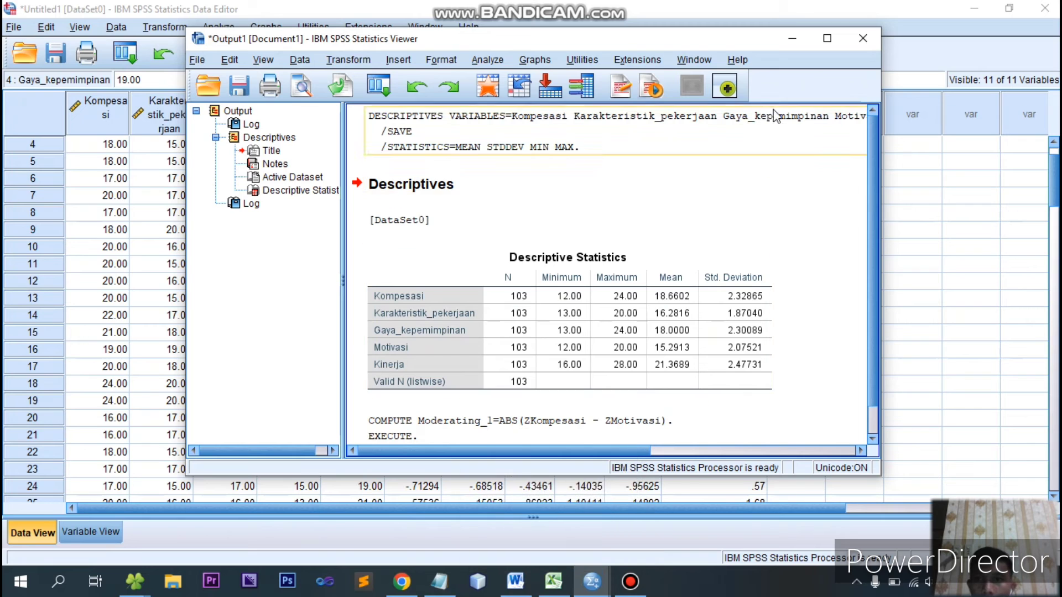
- Return to the data editor, narrow the Moderating_1 column, and start a new variable computation with Moderating_2 as the target
left_click(793, 38)
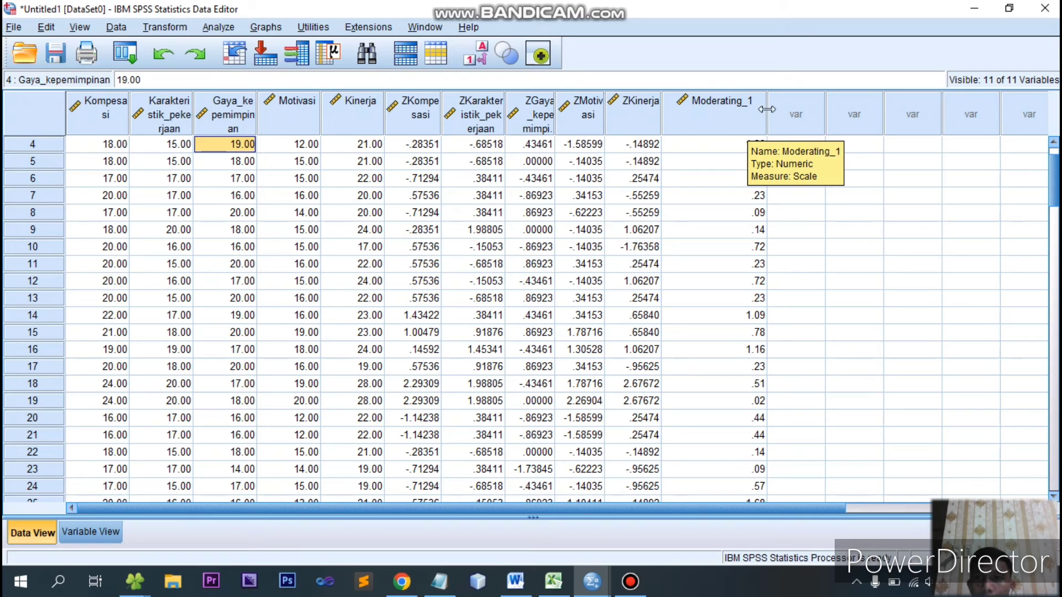
left_click_drag(767, 108, 703, 109)
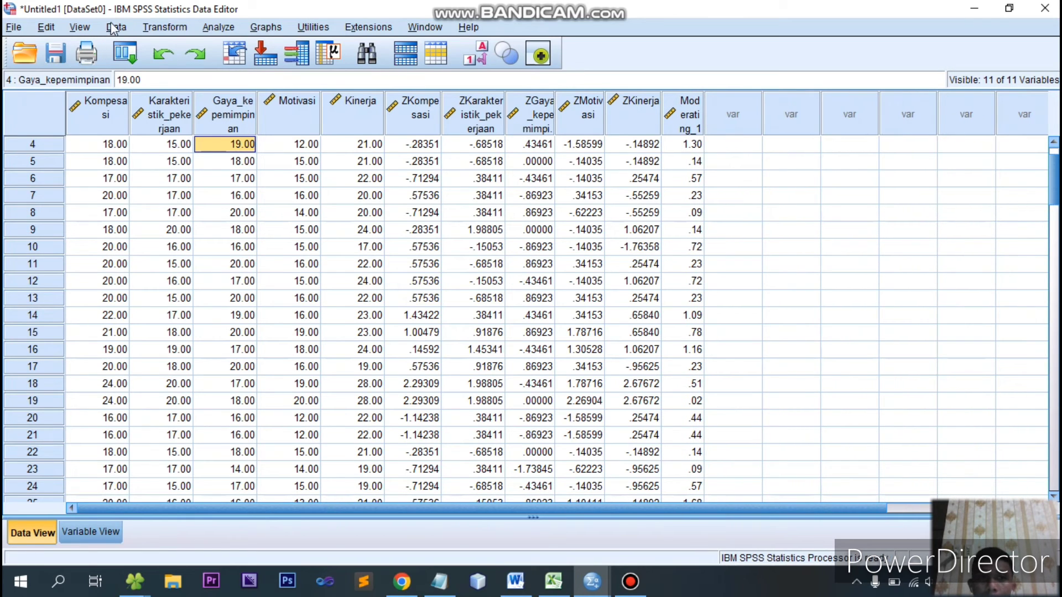
left_click(165, 27)
left_click(188, 49)
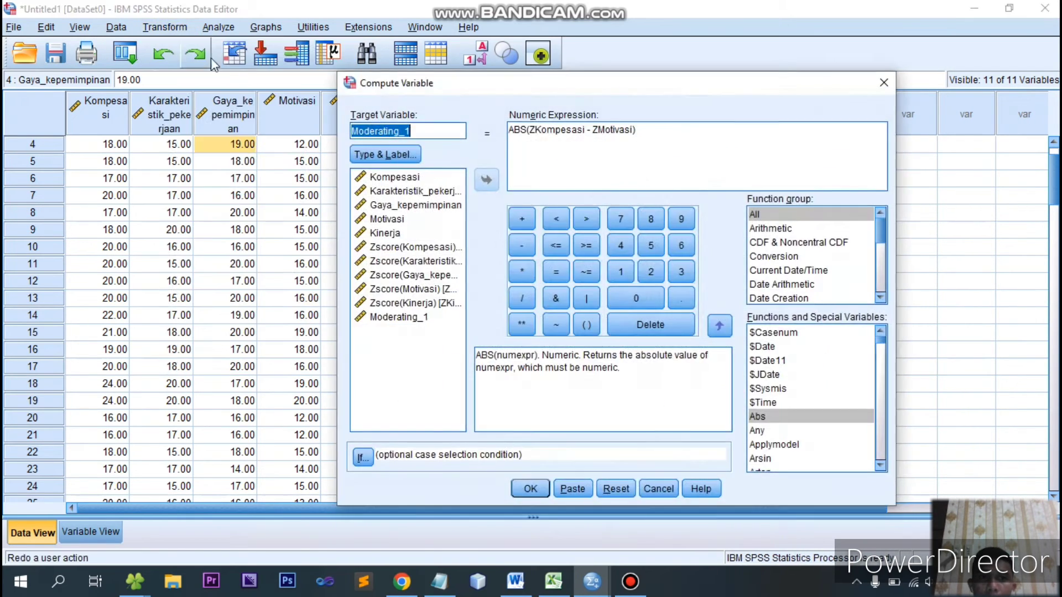
left_click(417, 131)
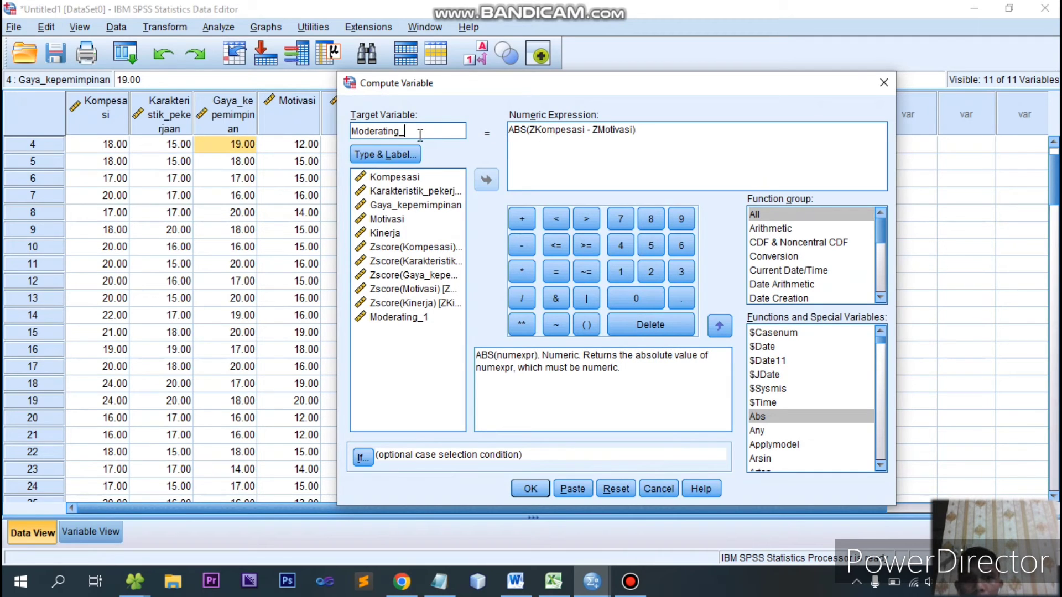
type("2")
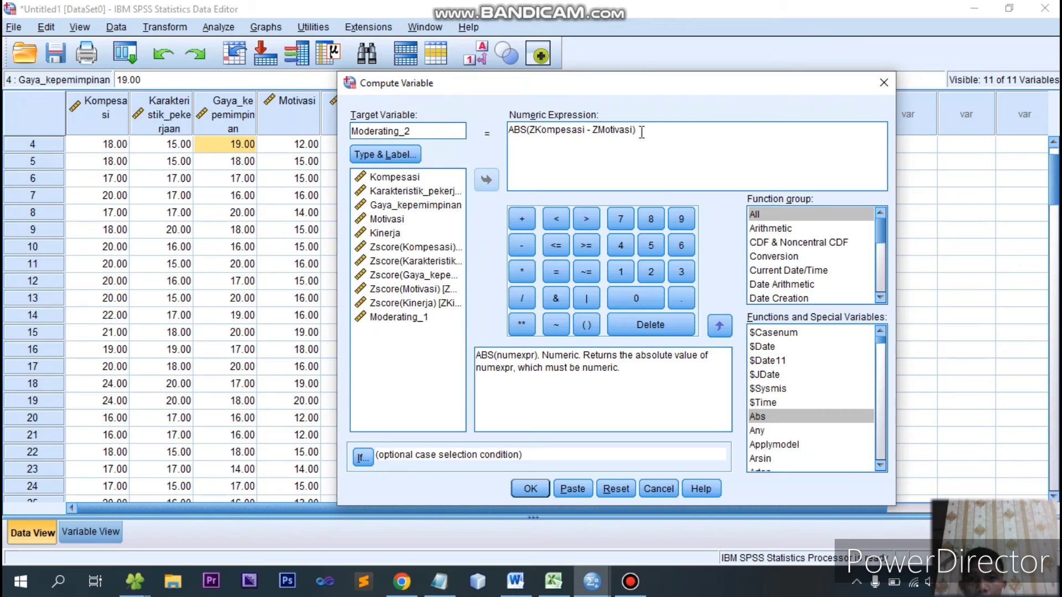
- Replace ZKompesasi so the Moderating_2 expression reads ABS(ZKarakteristik_pekerjaan - ZMotivasi), and run the computation
left_click(584, 128)
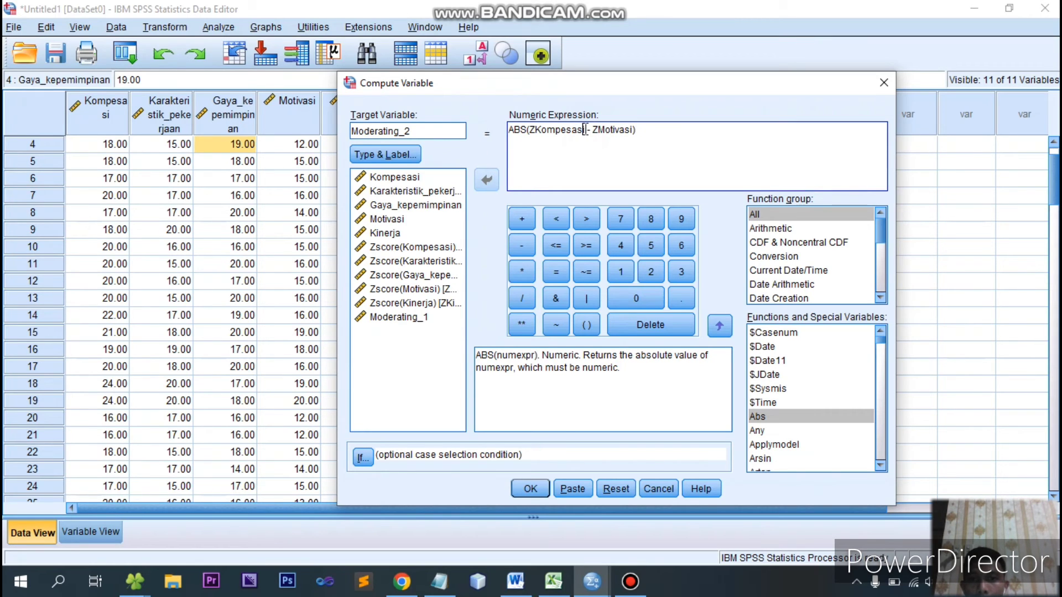
left_click_drag(585, 129, 538, 135)
key("Delete")
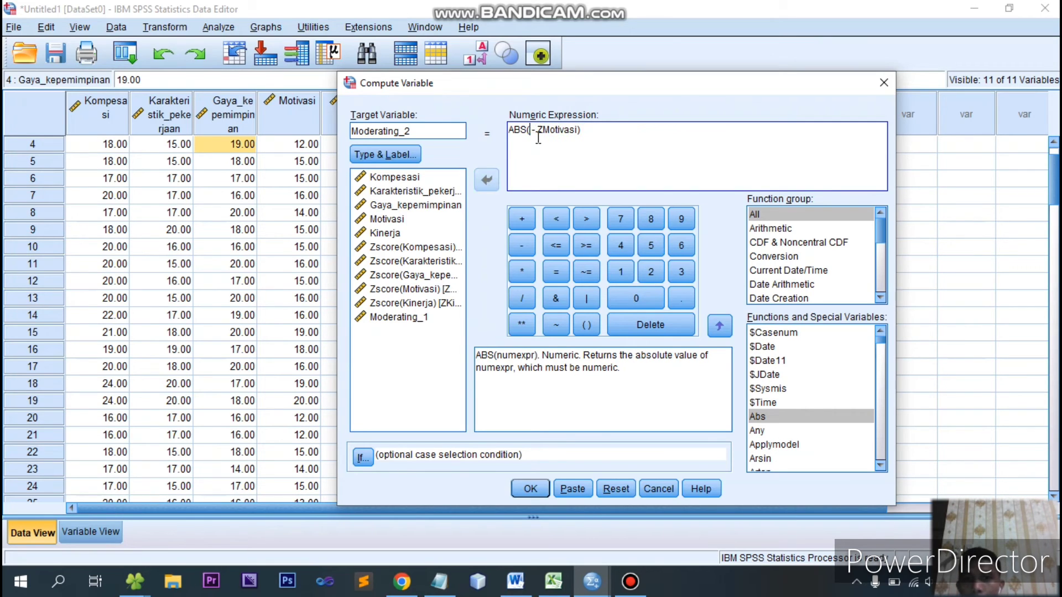
left_click(445, 261)
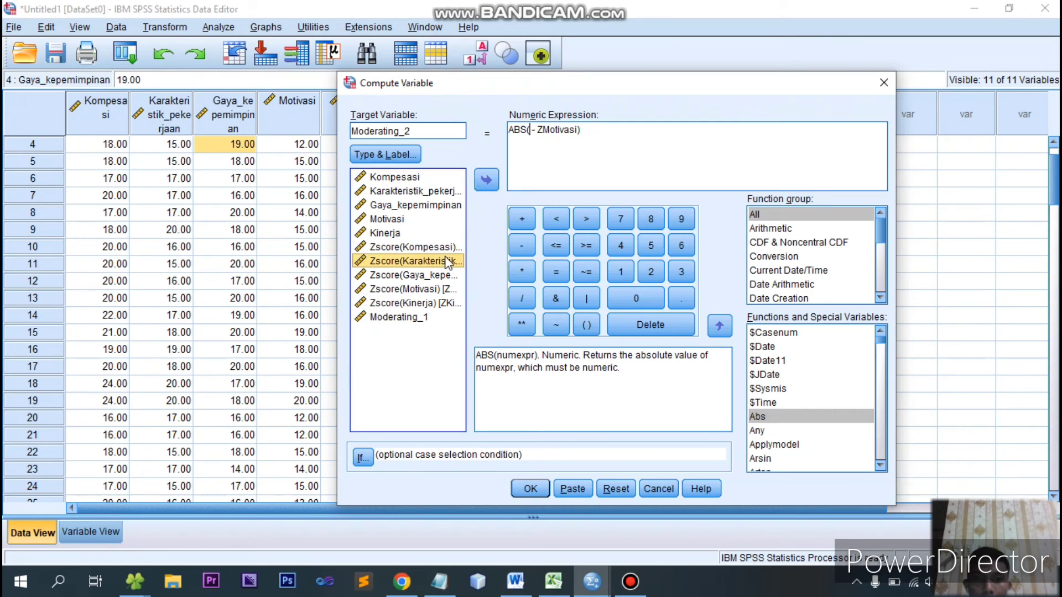
left_click(486, 180)
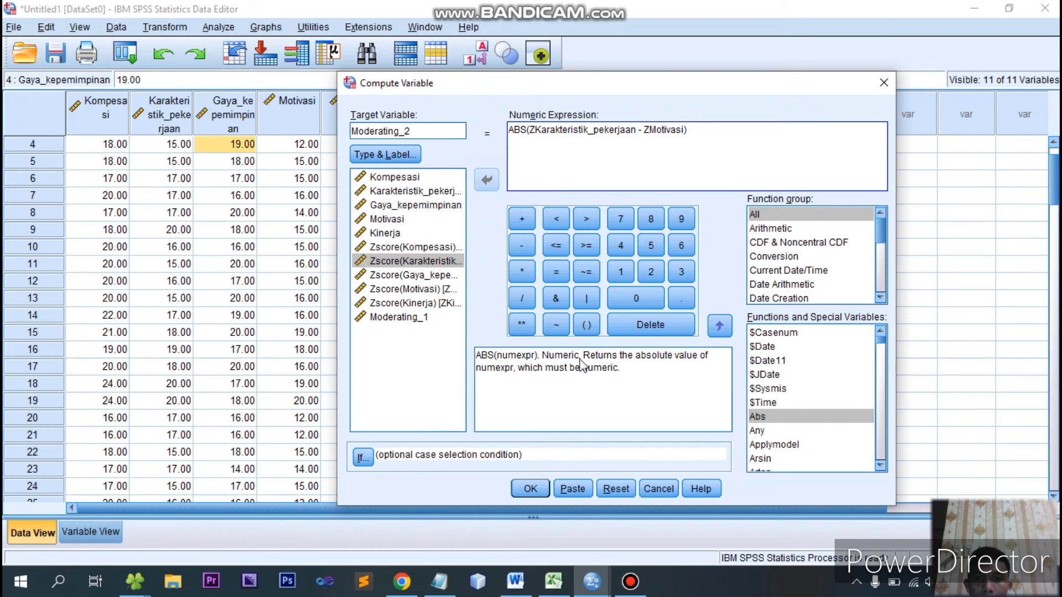
left_click(529, 489)
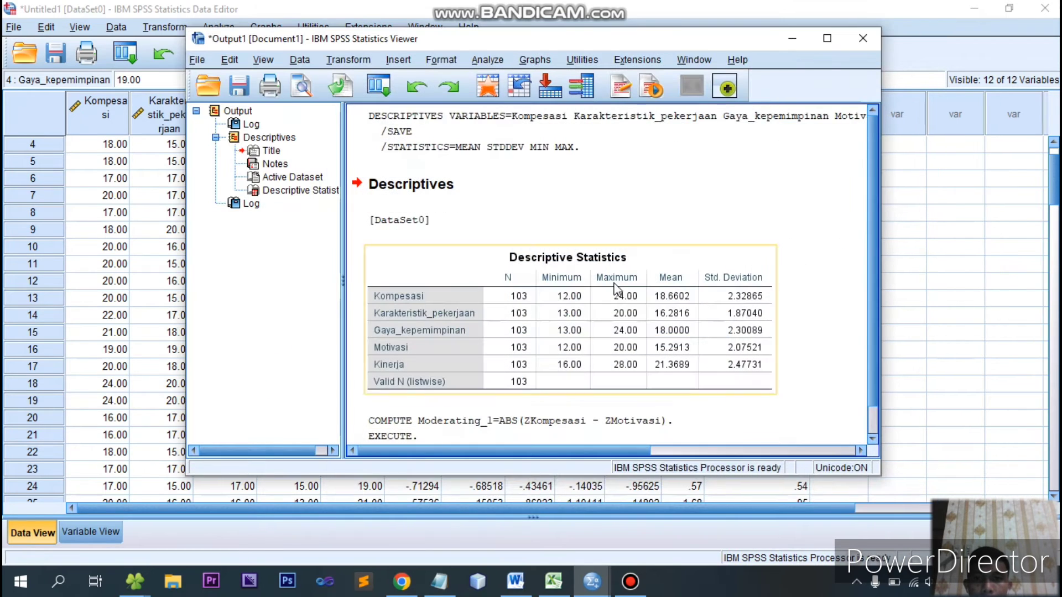
- Return to the data editor, narrow the Moderating_2 column, and start another variable computation
left_click(785, 34)
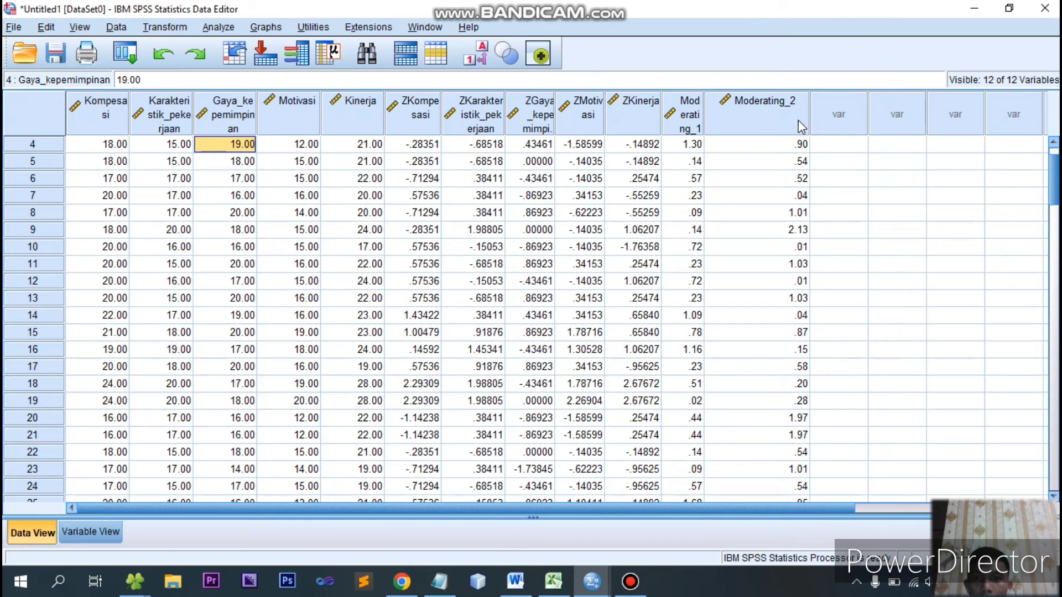
left_click_drag(813, 123, 740, 122)
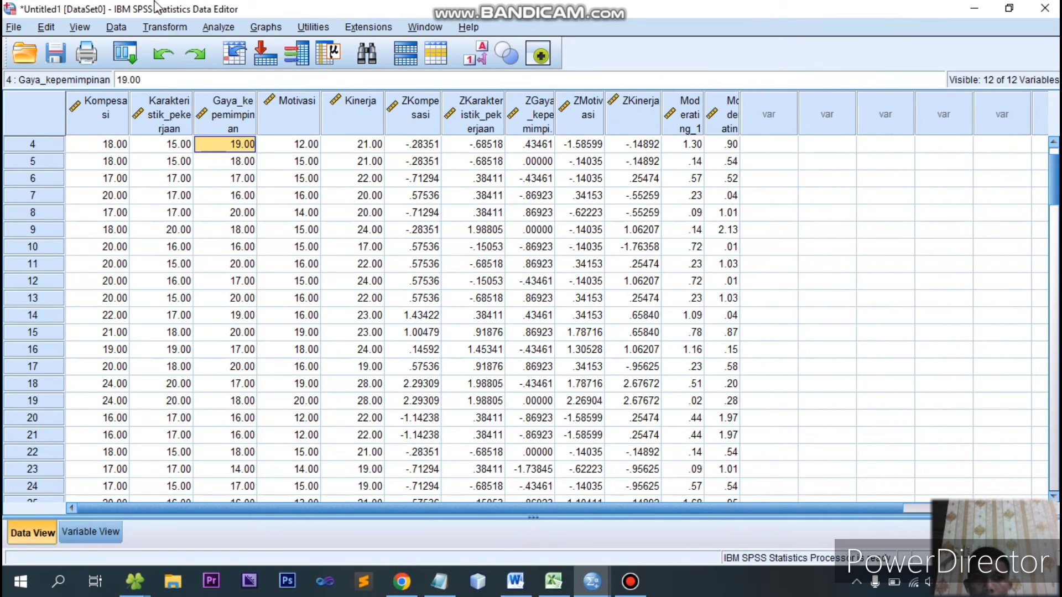
left_click(165, 28)
left_click(173, 47)
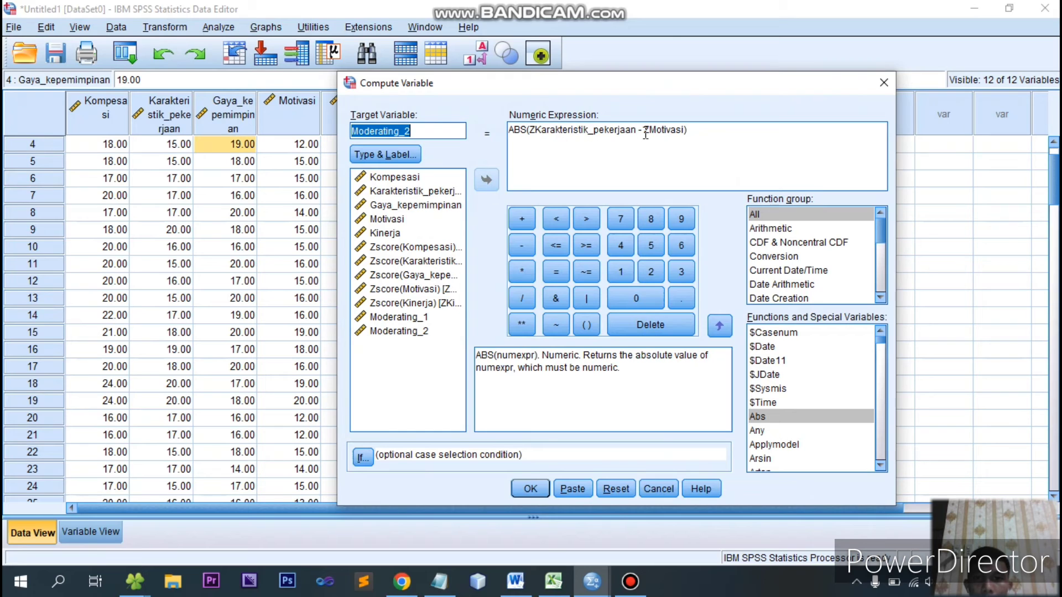
- Replace ZKarakteristik_pekerjaan in the numeric expression with ZGaya_kepemimpinan, giving ABS(ZGaya_kepemimpinan - ZMotivasi)
left_click_drag(635, 129, 528, 129)
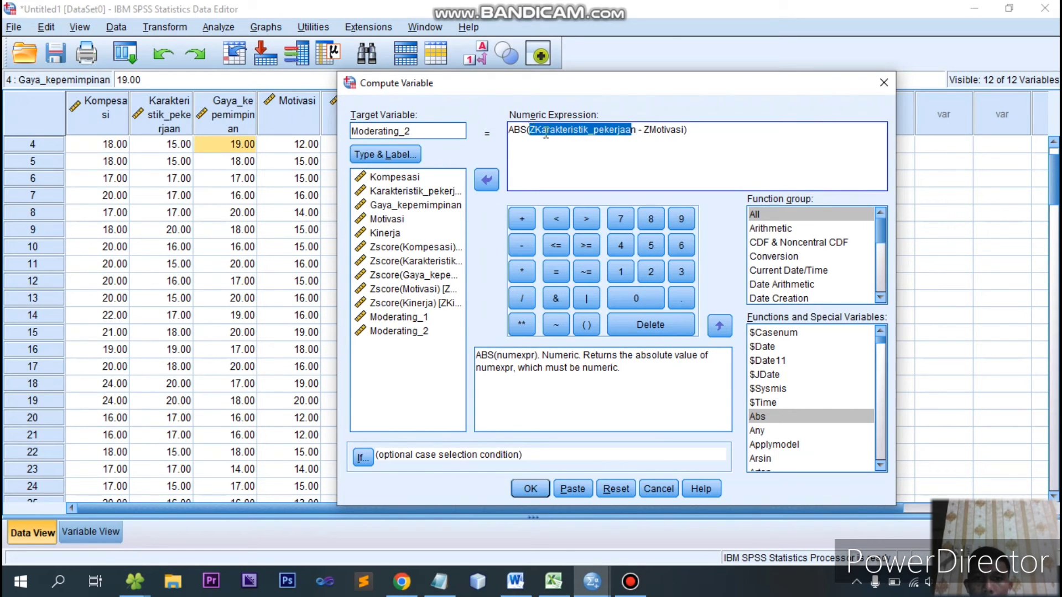
left_click(632, 130)
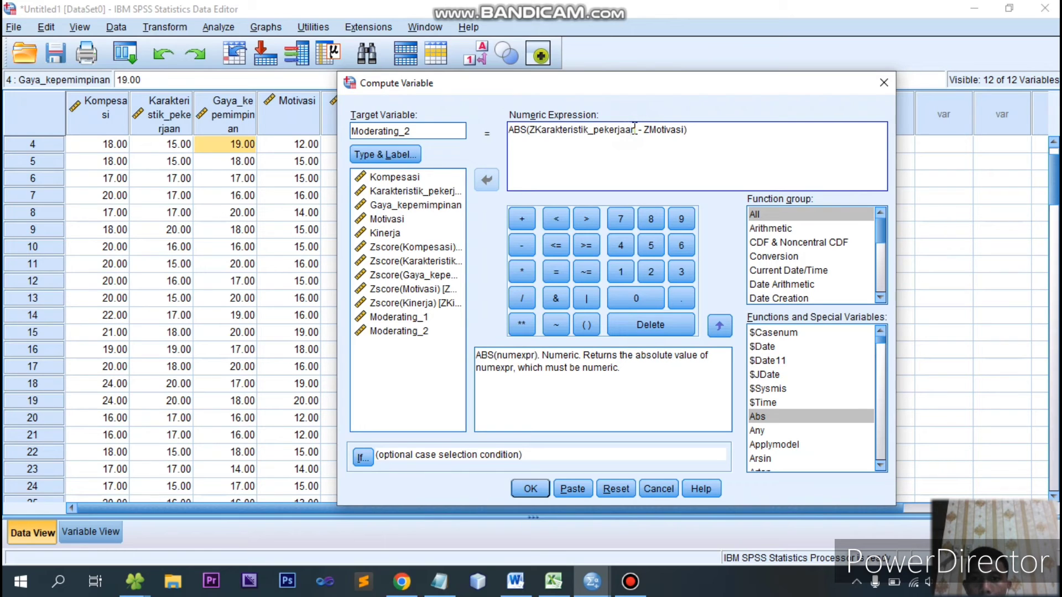
key("Left")
key("Left")
key("Left")
left_click_drag(631, 131, 537, 131)
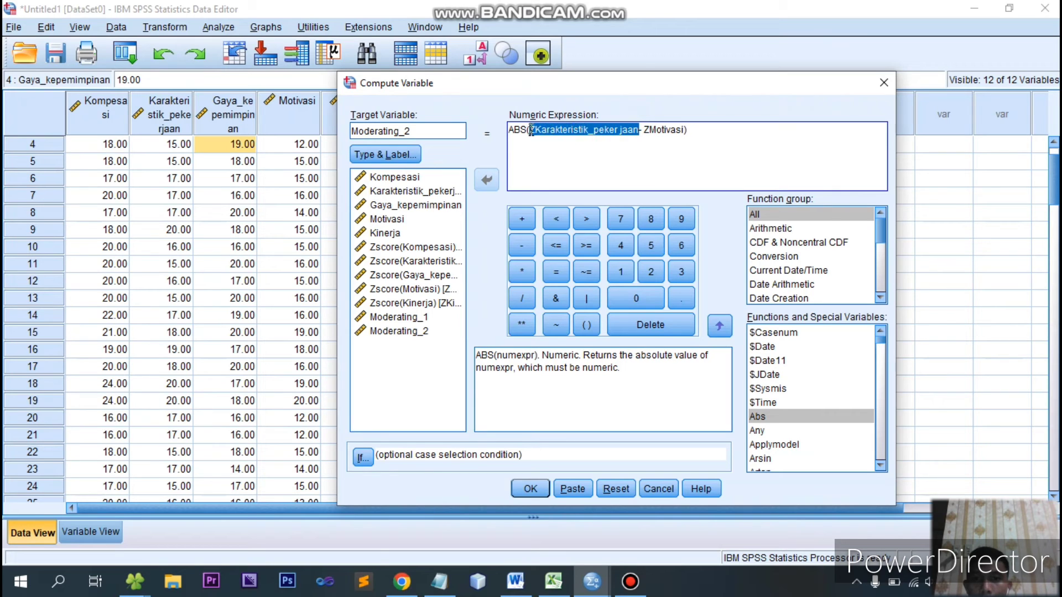
key("Delete")
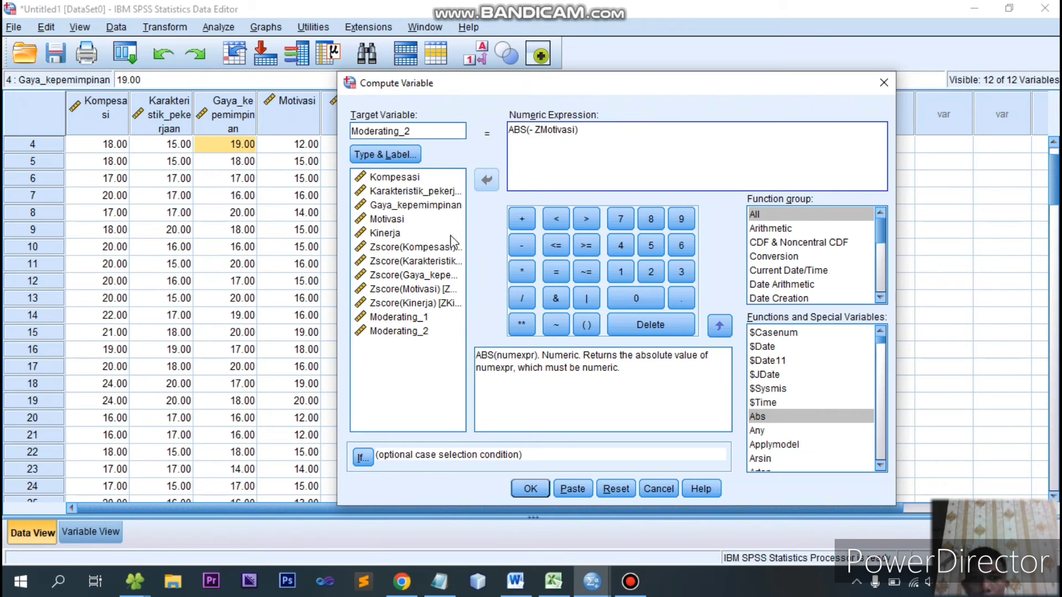
left_click(432, 275)
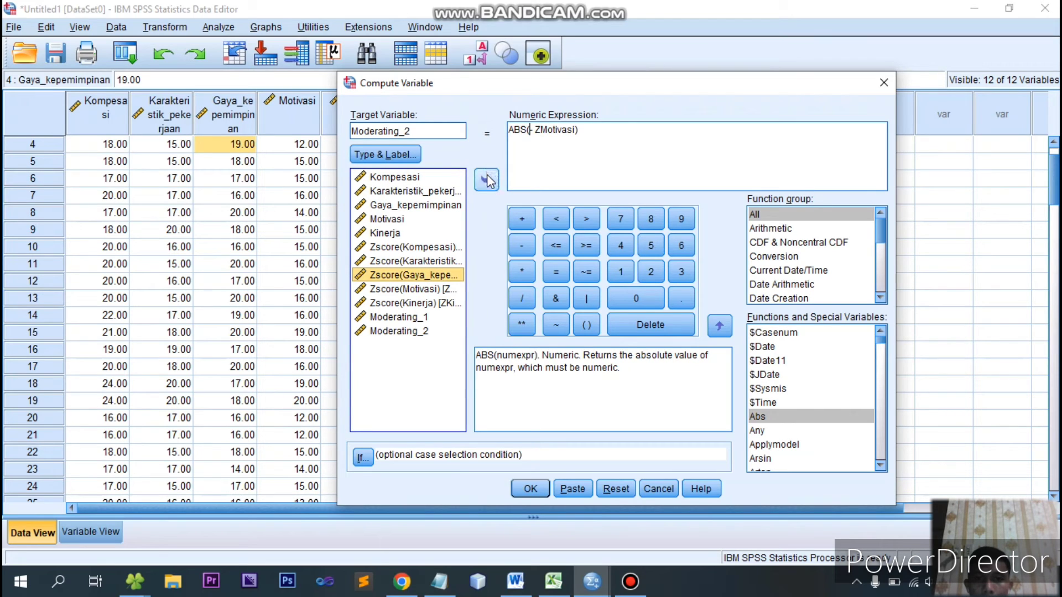
left_click(488, 176)
- Keep the existing variable, run the computation with Moderating_3 as the target, and narrow the new column in the data editor
left_click(537, 487)
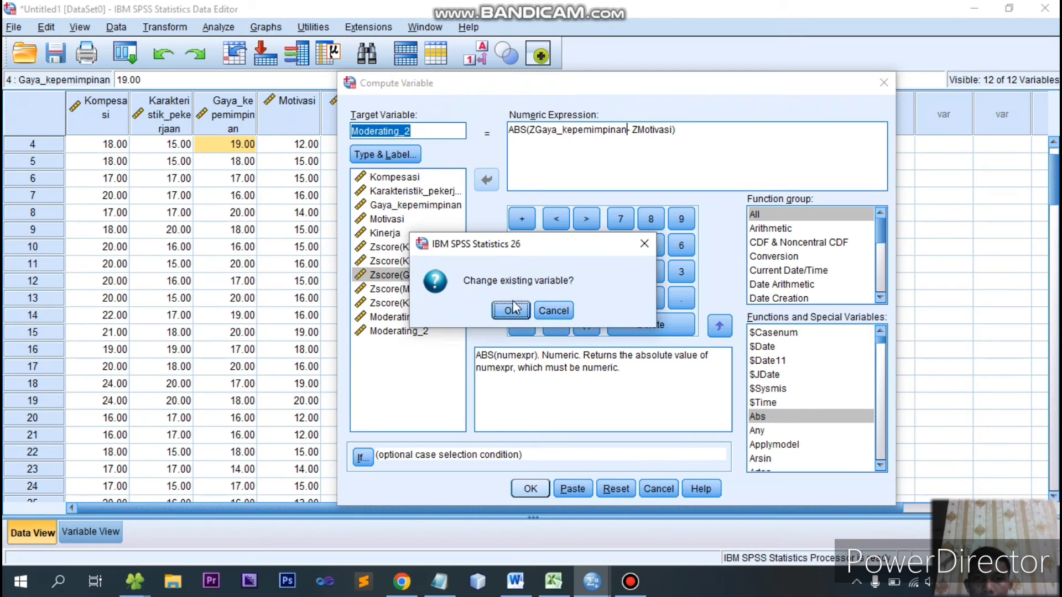
left_click(553, 311)
left_click(427, 131)
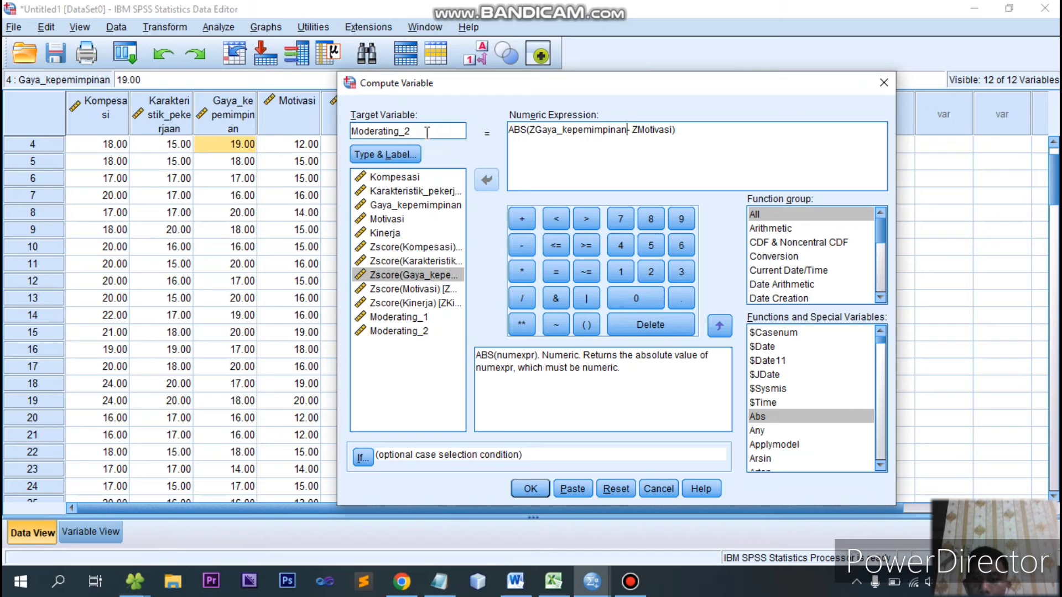
key("BackSpace")
type("3")
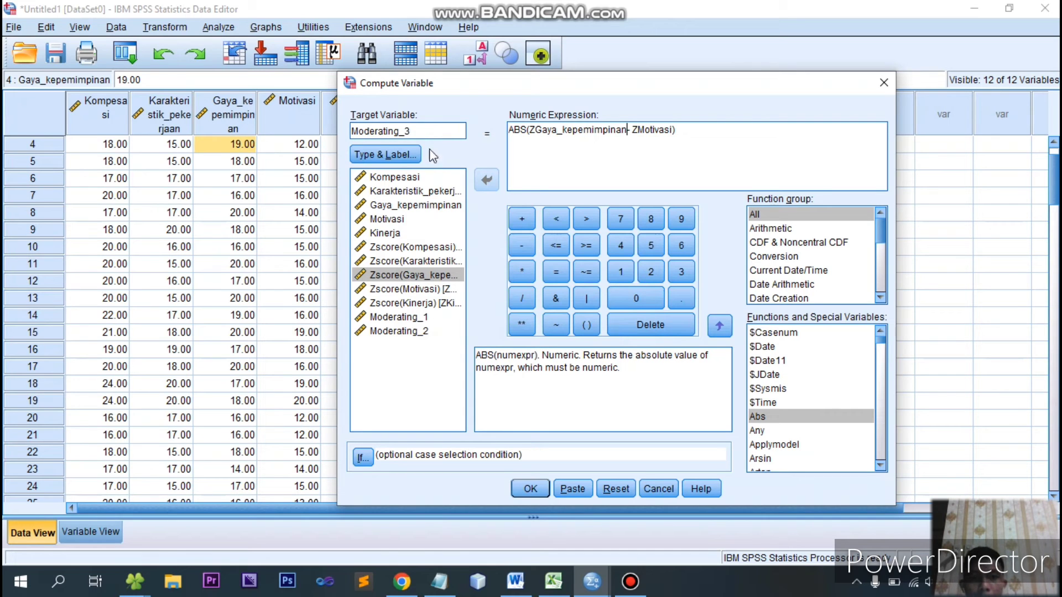
left_click(530, 489)
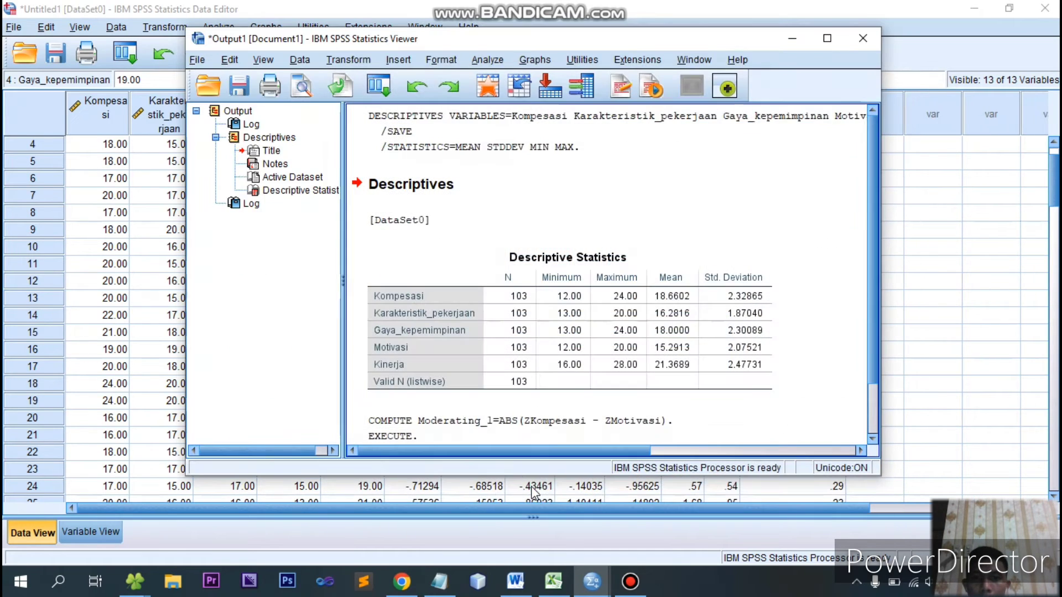
left_click(785, 34)
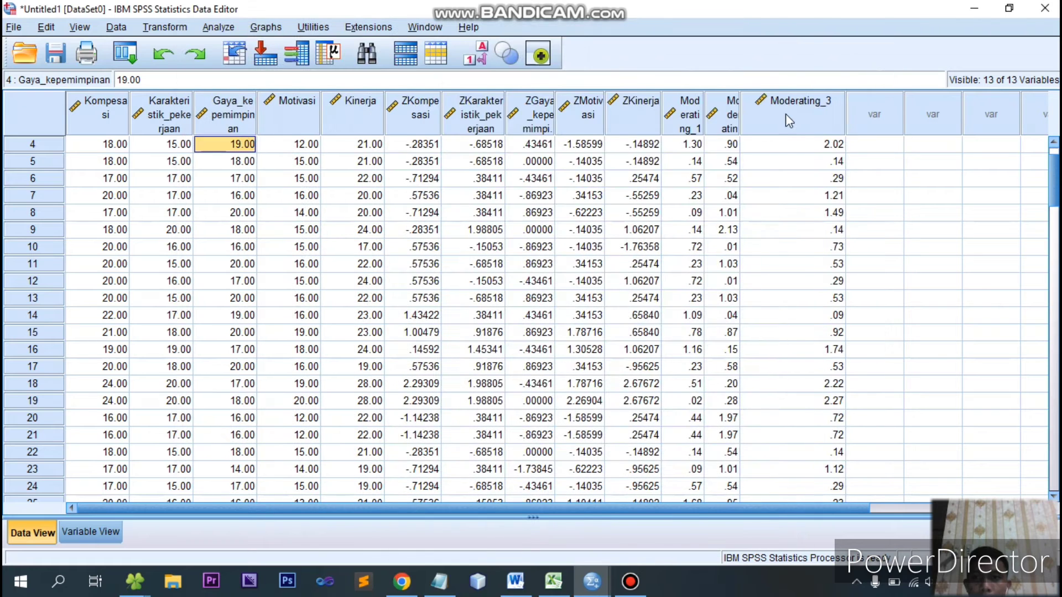
left_click_drag(844, 116, 781, 117)
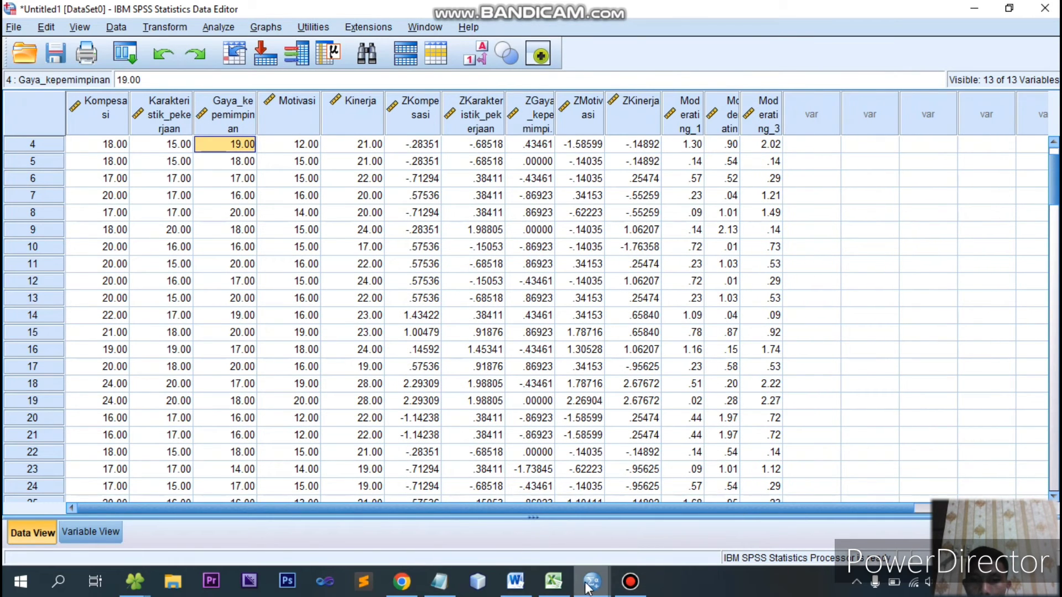
left_click(630, 581)
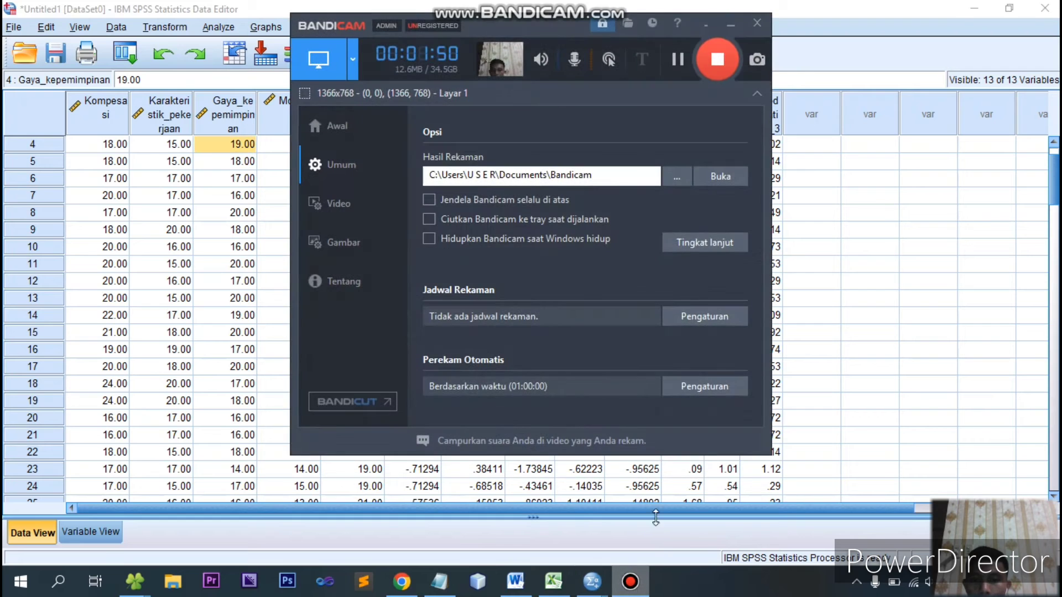
left_click(679, 61)
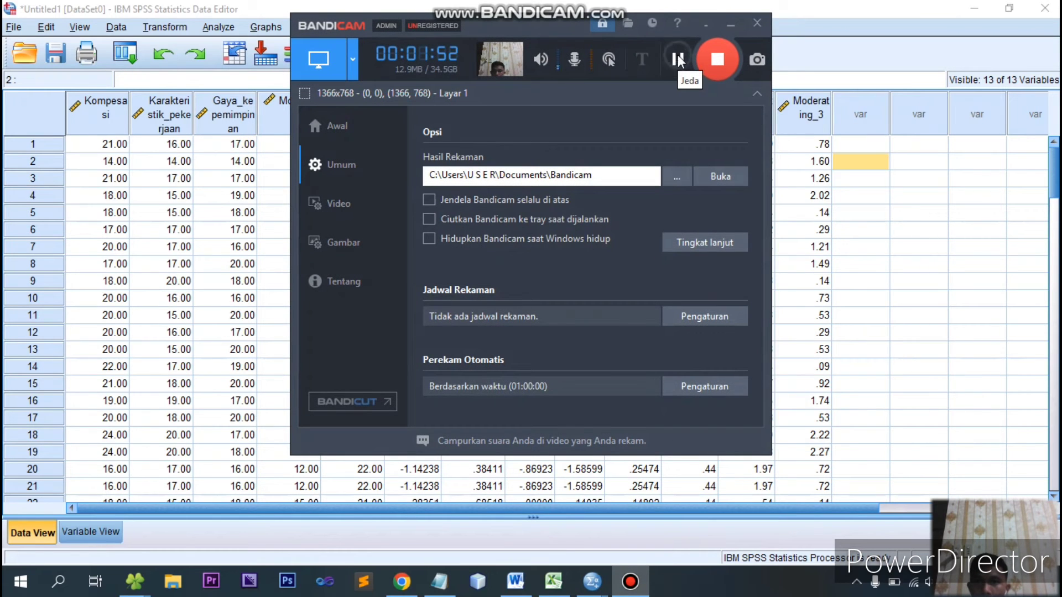
left_click(630, 580)
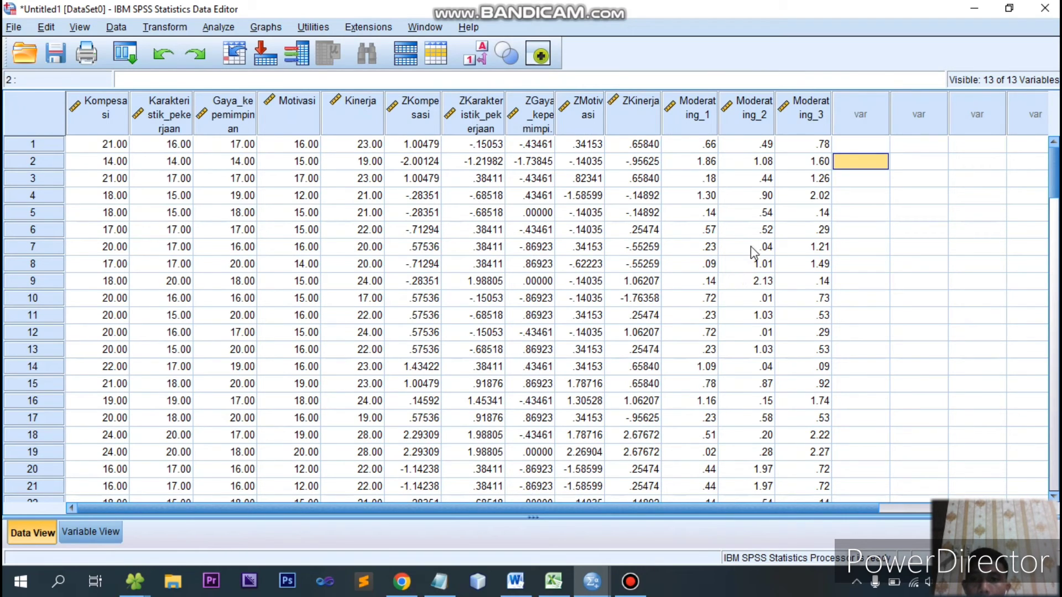
- Compare the coefficient definitions in the Word document with the standardized and moderating variables in the SPSS data
left_click(515, 581)
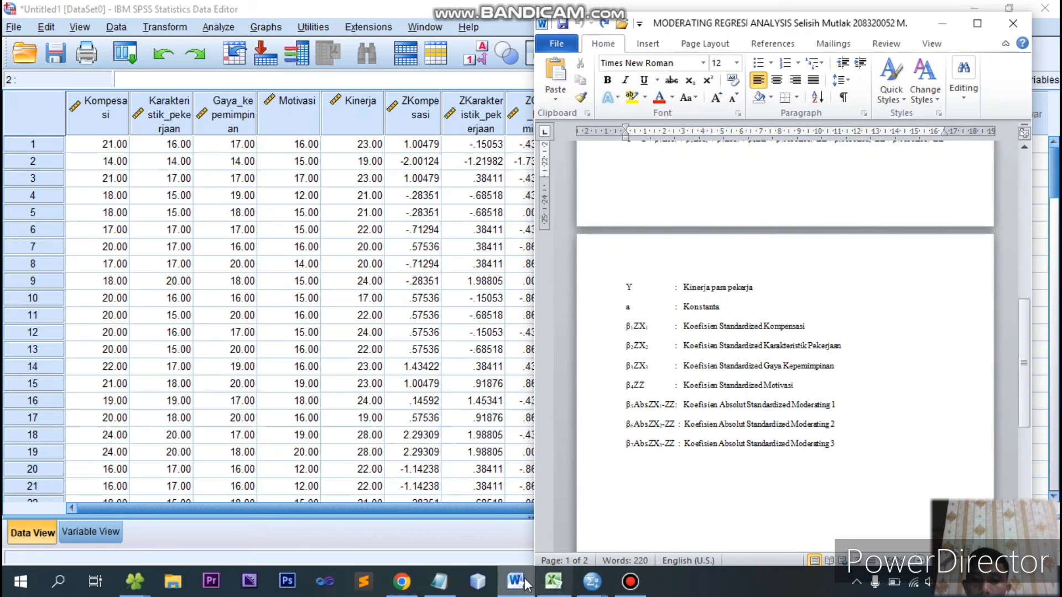
left_click(591, 581)
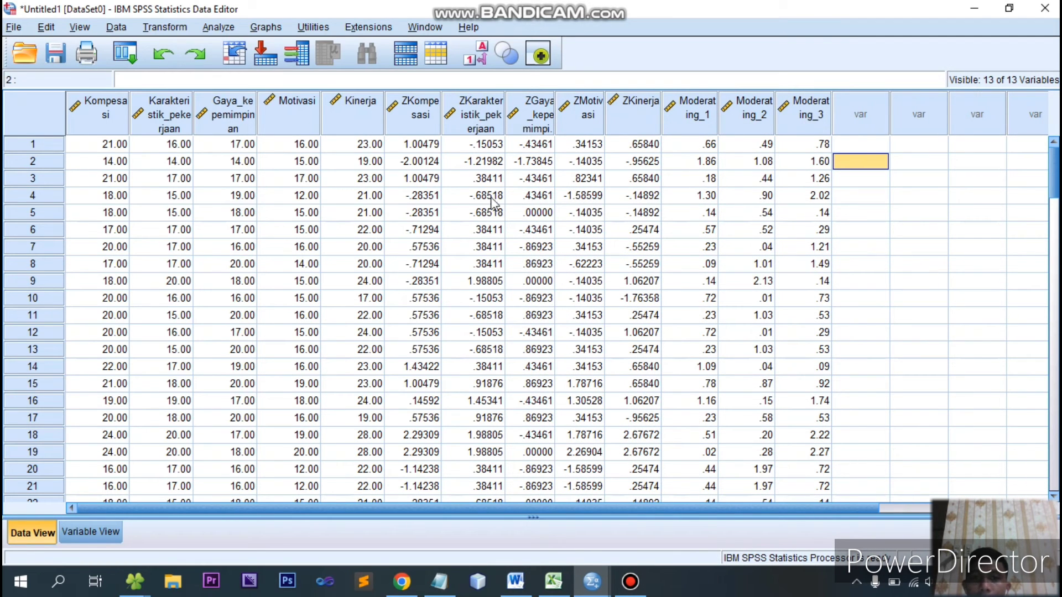
left_click(517, 582)
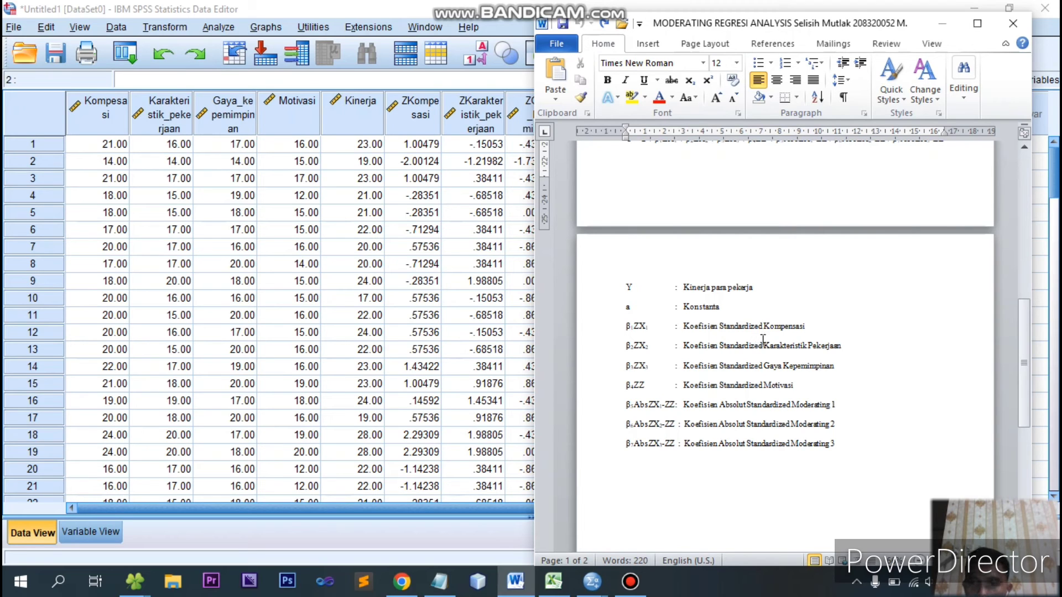
left_click(515, 581)
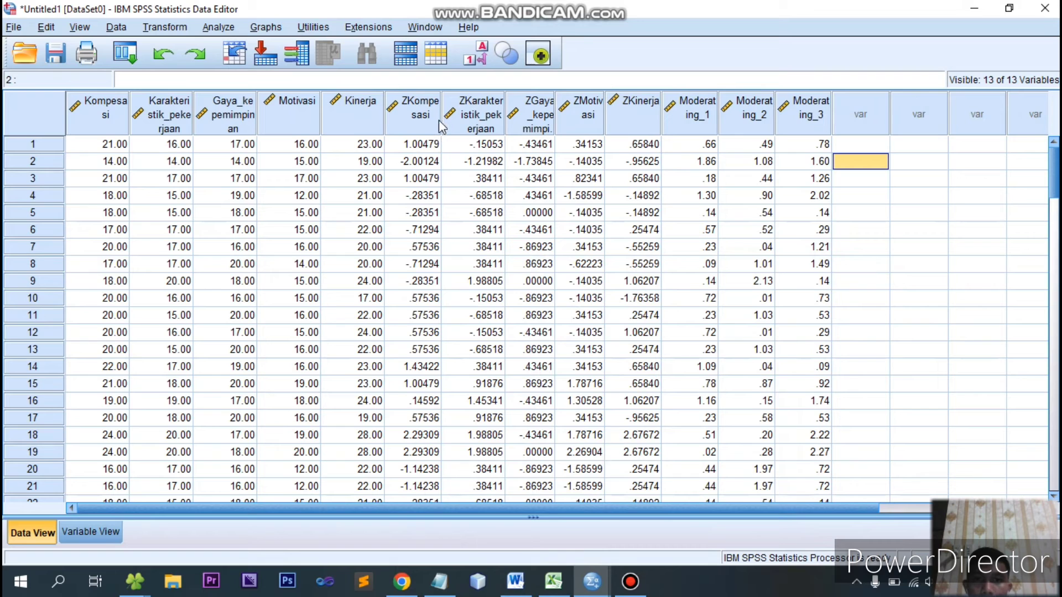
- Widen the ZKompesasi, ZKarakteristik_pekerjaan, ZGaya_kepemimpinan and ZMotivasi columns, and check the coefficient definitions in the Word document again
left_click_drag(442, 119, 455, 118)
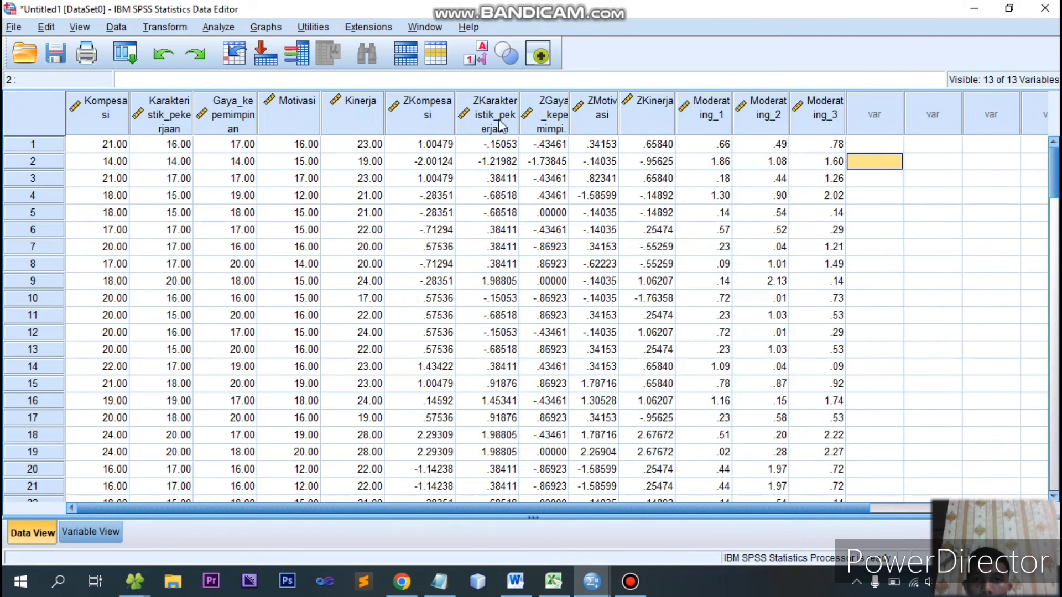
left_click_drag(518, 116, 667, 115)
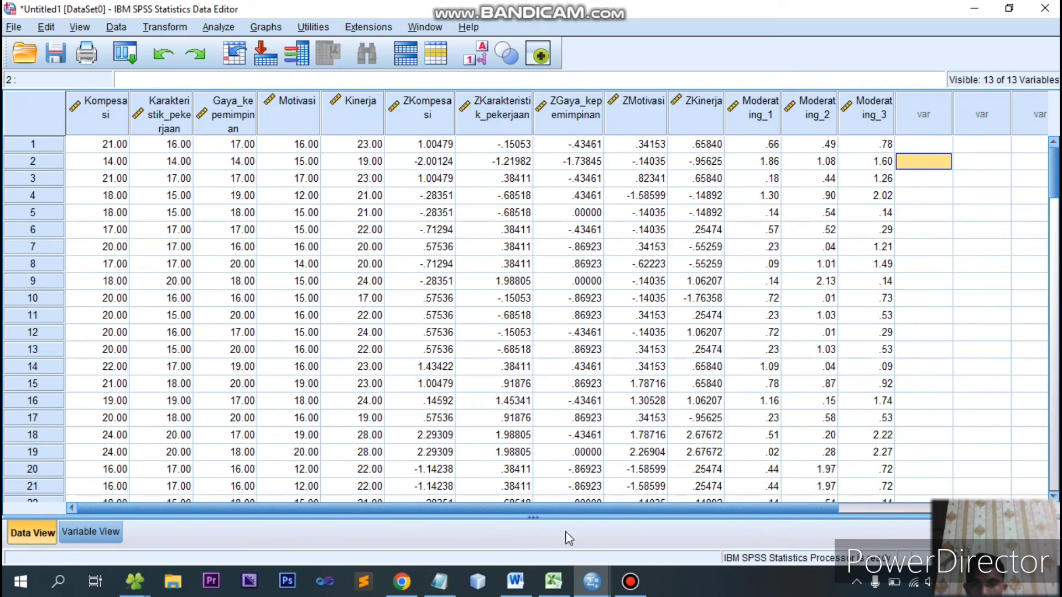
left_click(515, 580)
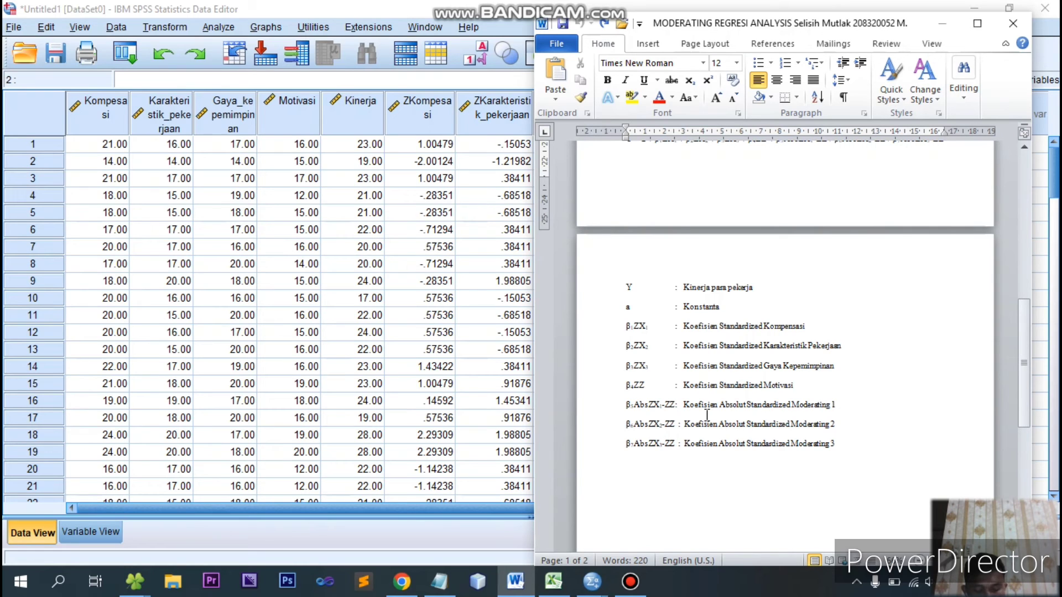
left_click(510, 589)
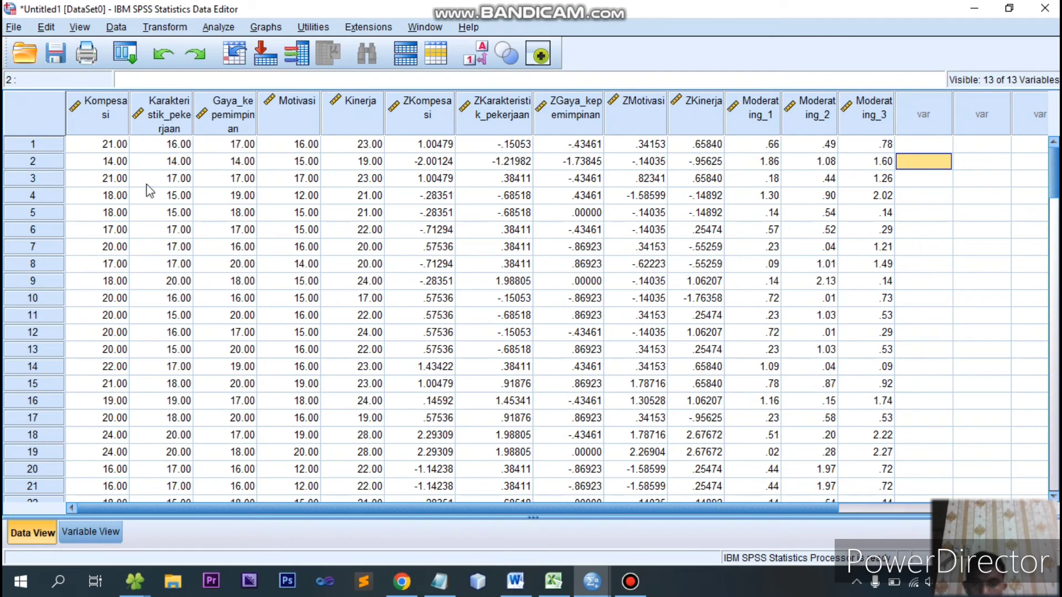
left_click(628, 581)
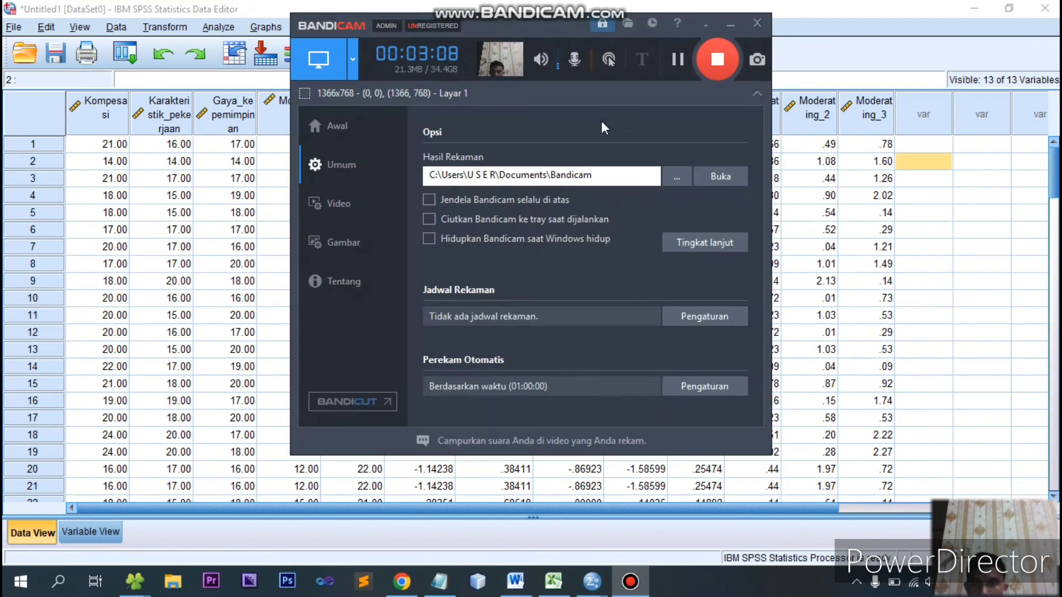
left_click(627, 581)
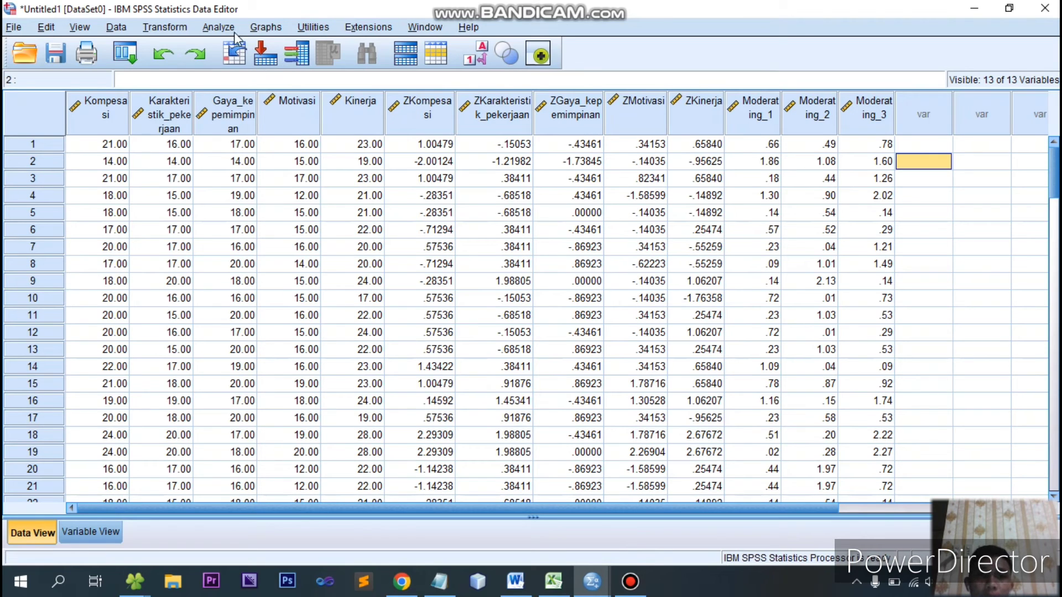
- Start a linear regression and set Zscore(Motivasi) as the dependent variable
left_click(218, 28)
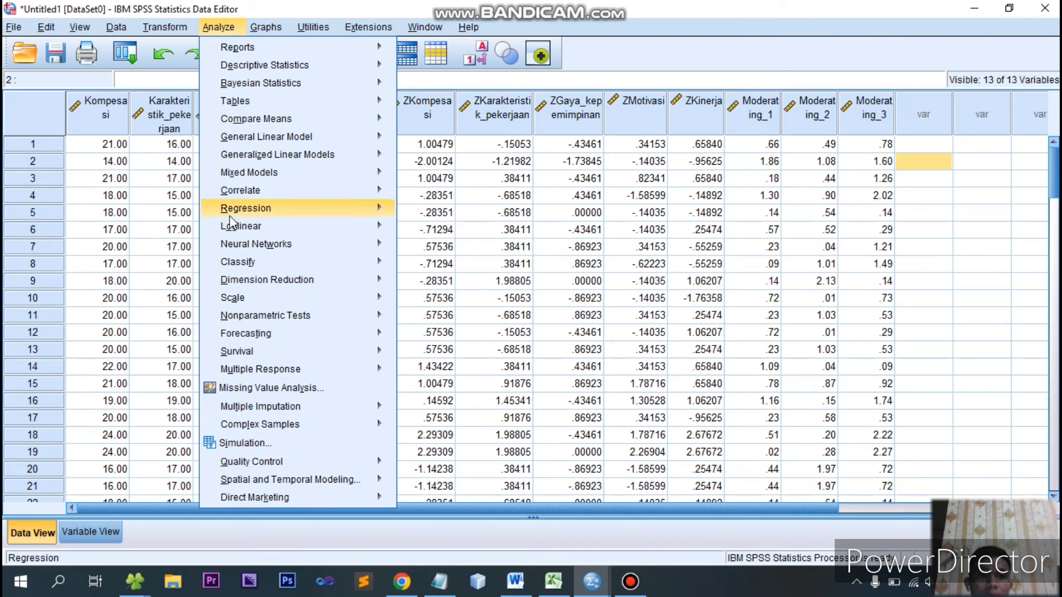
mouse_move(245, 211)
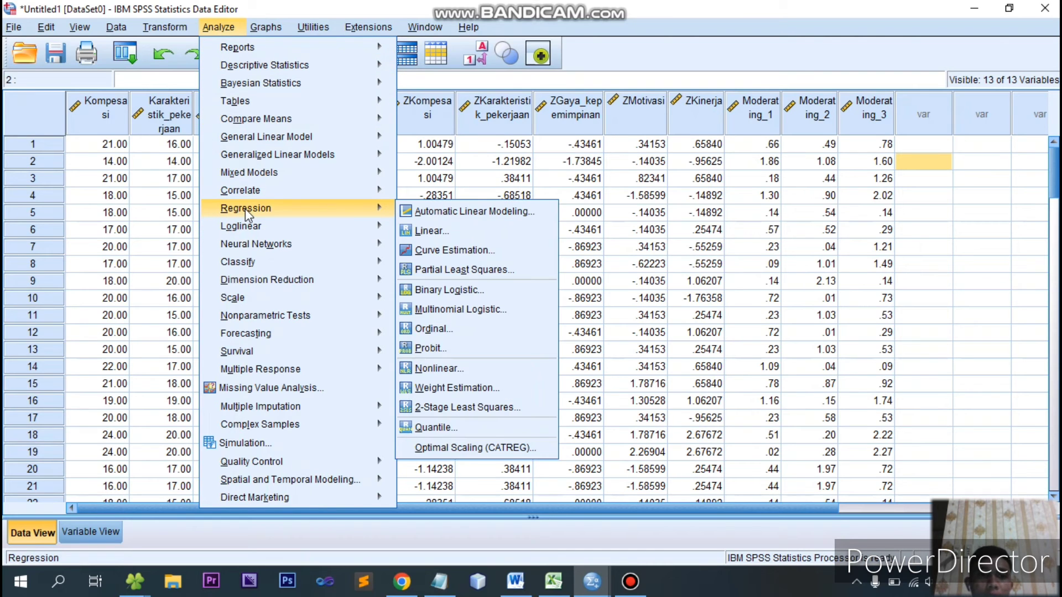
left_click(448, 230)
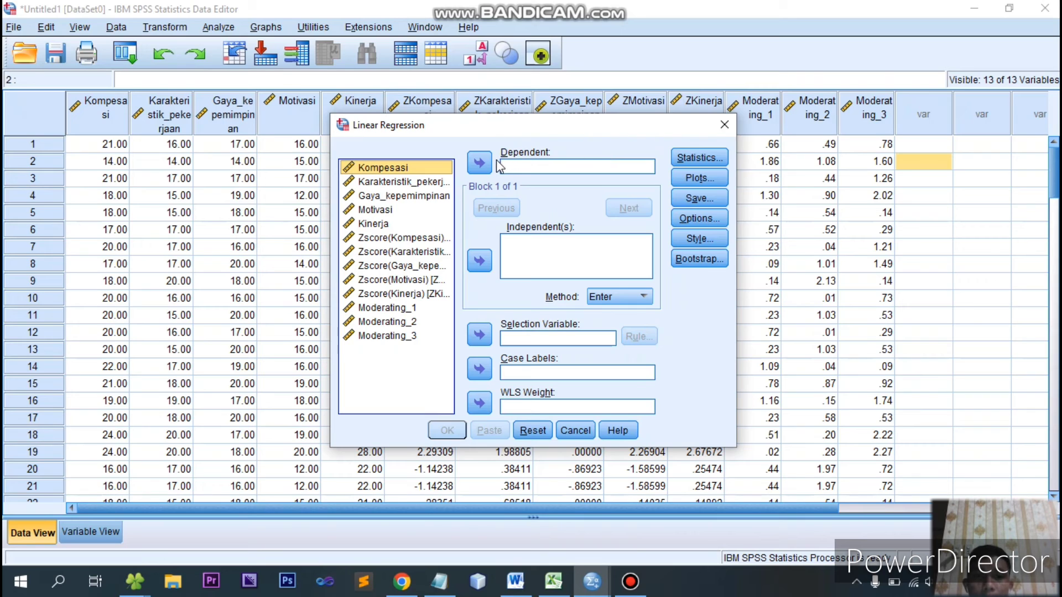
left_click(426, 286)
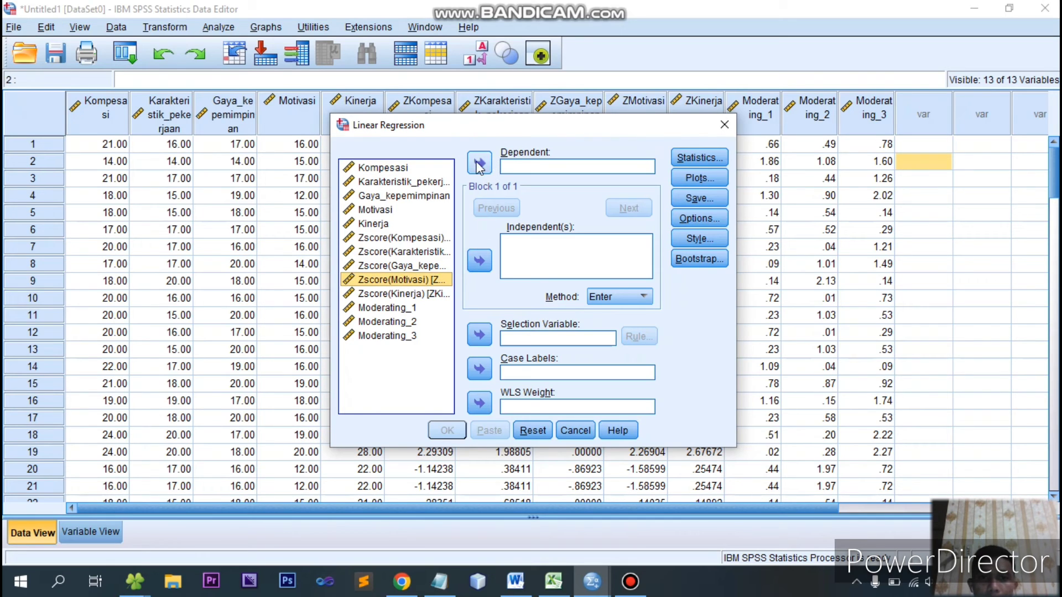
left_click(479, 164)
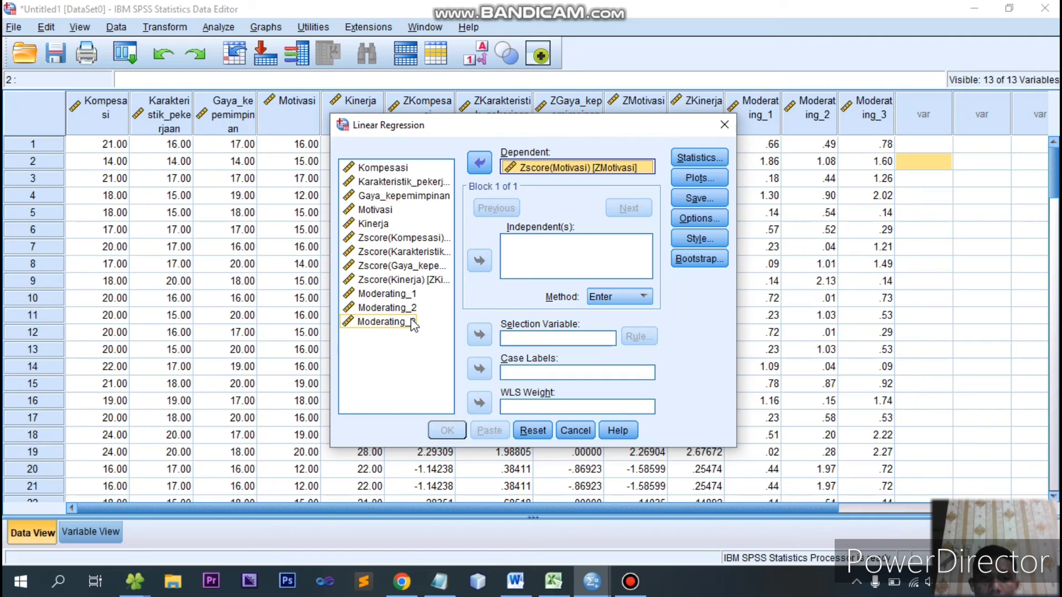
- Add the Zscore variables of Kompesasi, Karakteristik_pekerjaan, Gaya_kepemimpinan and Kinerja as independent variables of the regression
left_click(437, 239)
left_click(479, 260)
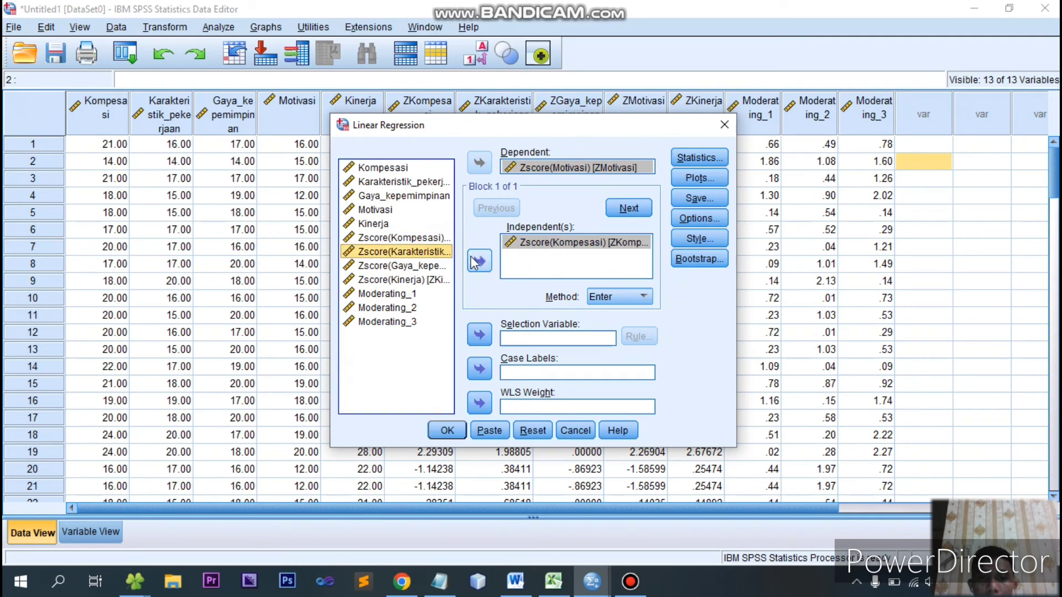
left_click(477, 261)
left_click(412, 266)
left_click(477, 261)
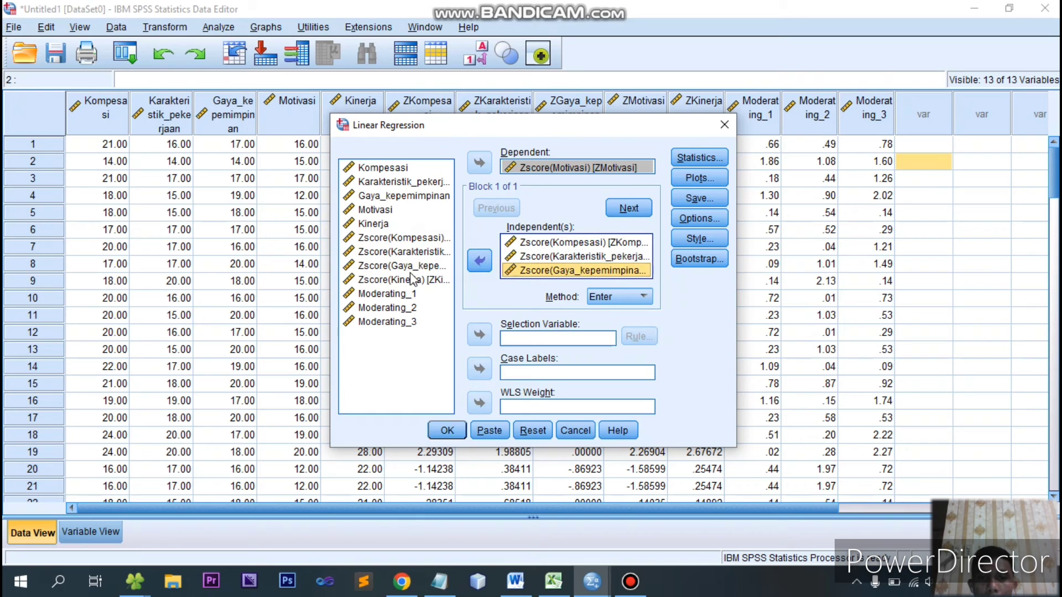
left_click(412, 279)
left_click(479, 260)
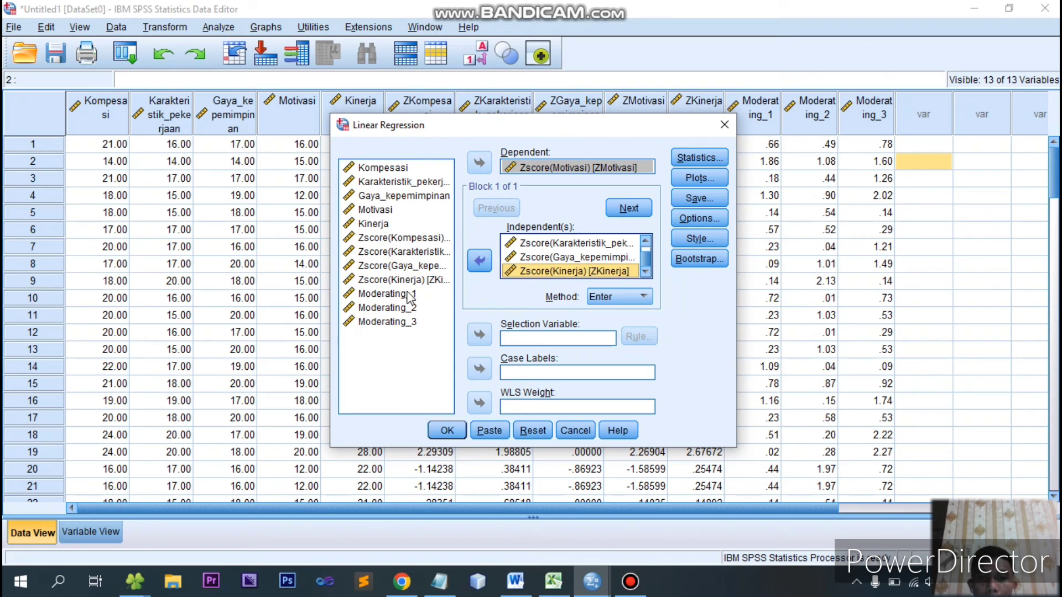
- Add Moderating_1, Moderating_2 and Moderating_3 to the independent variables and run the regression
left_click(409, 295)
double_click(409, 297)
left_click(403, 307)
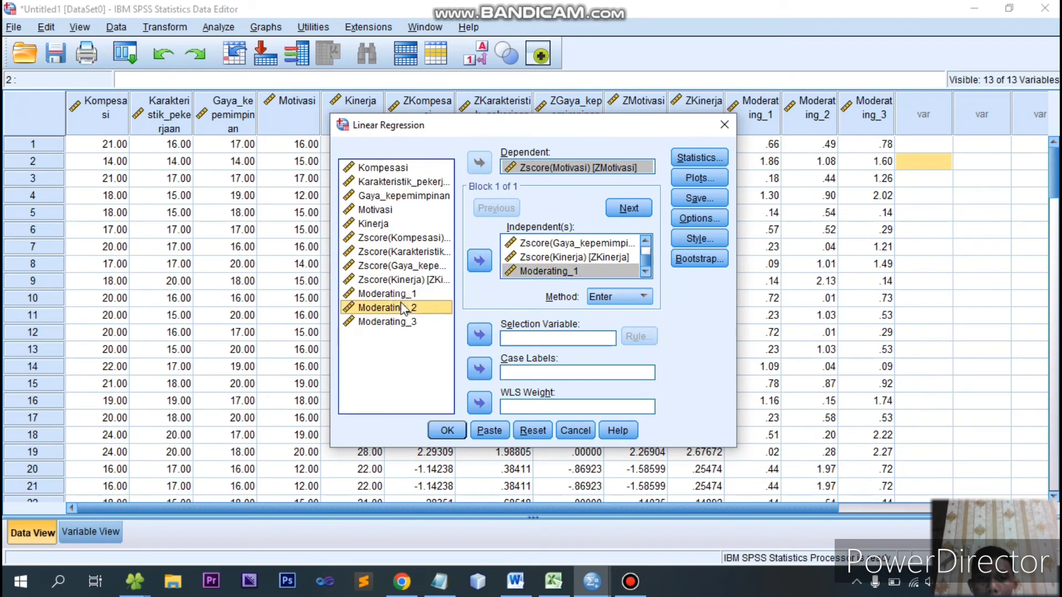
left_click(479, 261)
left_click(394, 321)
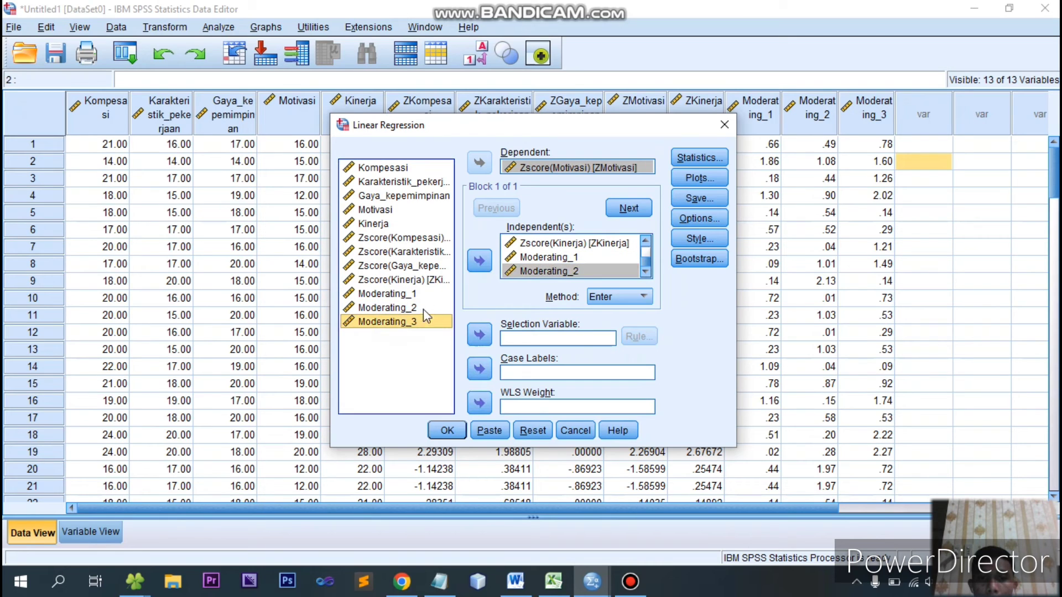
left_click(479, 271)
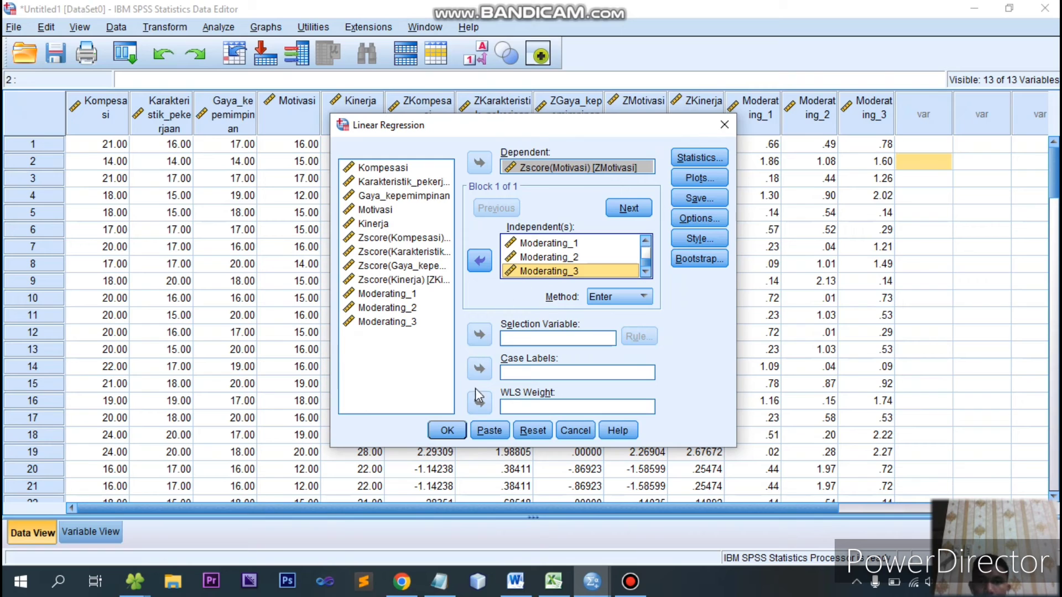
left_click(452, 431)
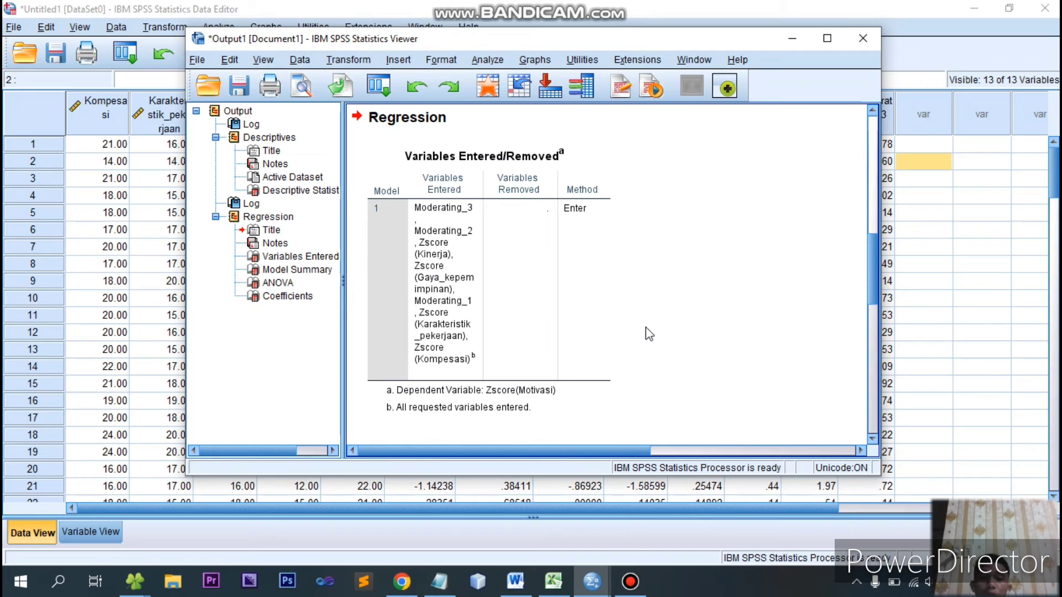
- Skim the regression output down to the Coefficients table and return to the regression syntax above it
left_click(586, 318)
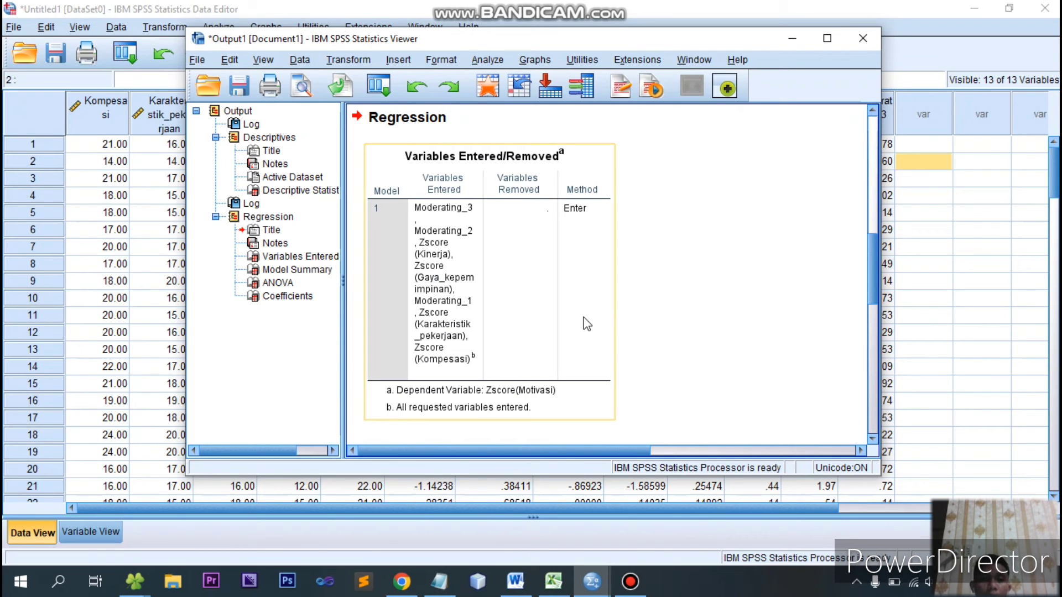
scroll(590, 320, "down", 5)
left_click(591, 311)
scroll(592, 311, "down", 5)
left_click(596, 316)
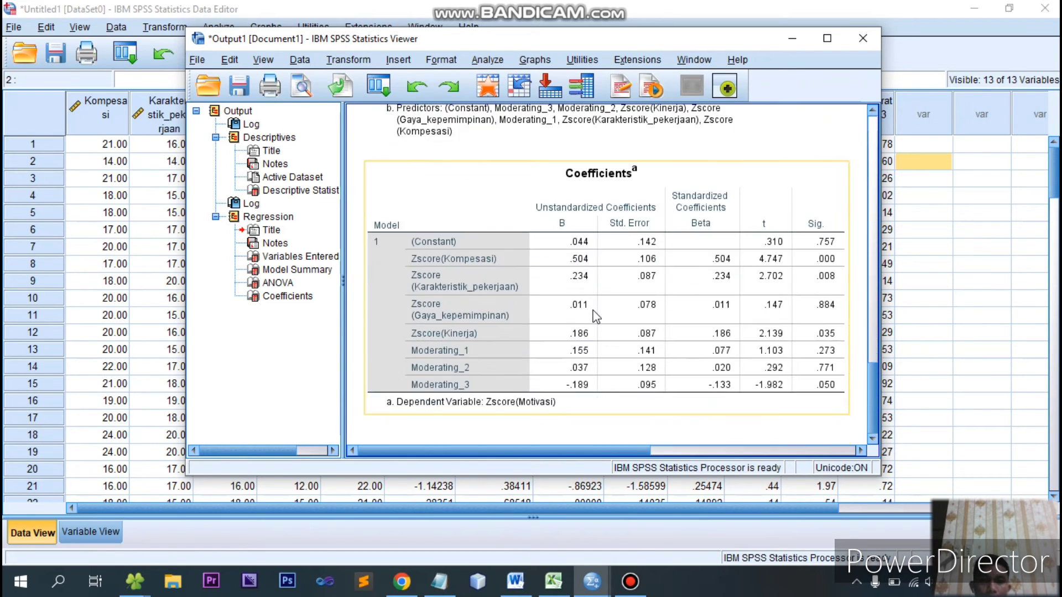
scroll(596, 316, "up", 10)
left_click(595, 309)
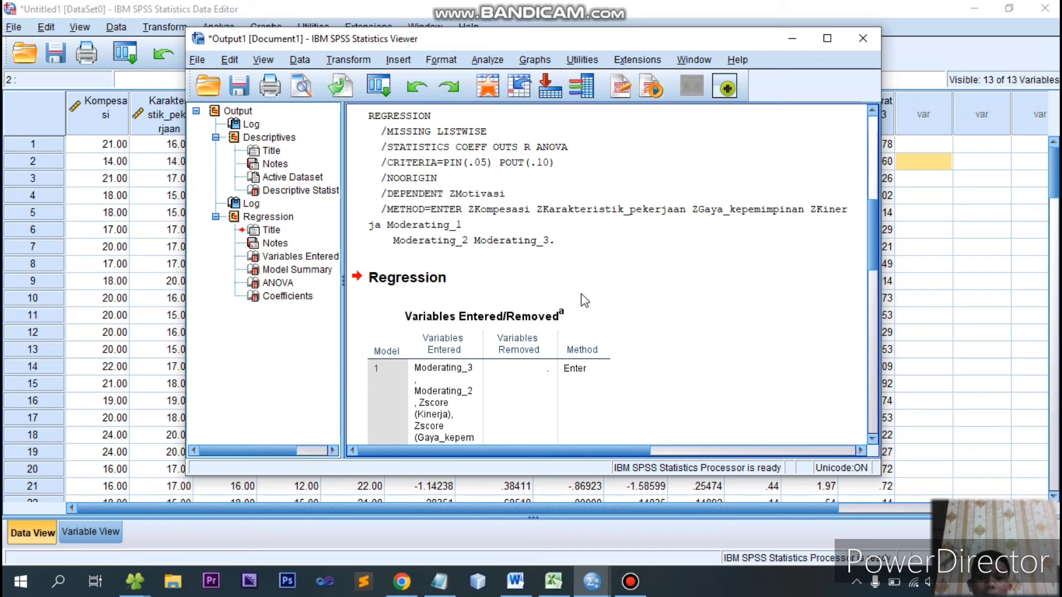
- Examine the Variables Entered/Removed, Model Summary and ANOVA tables of the regression output
scroll(641, 234, "down", 5)
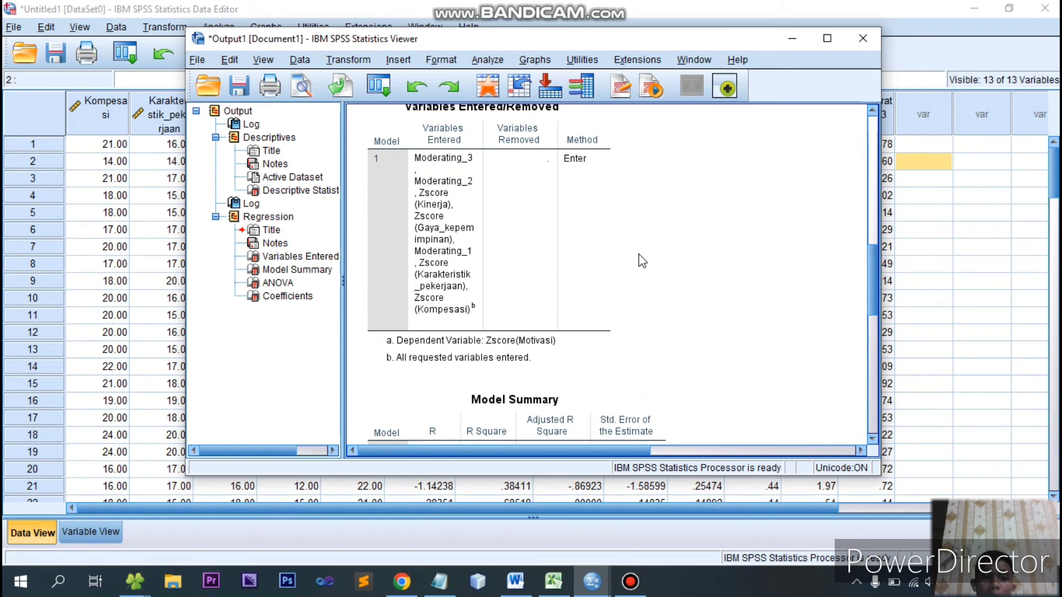
scroll(642, 261, "down", 3)
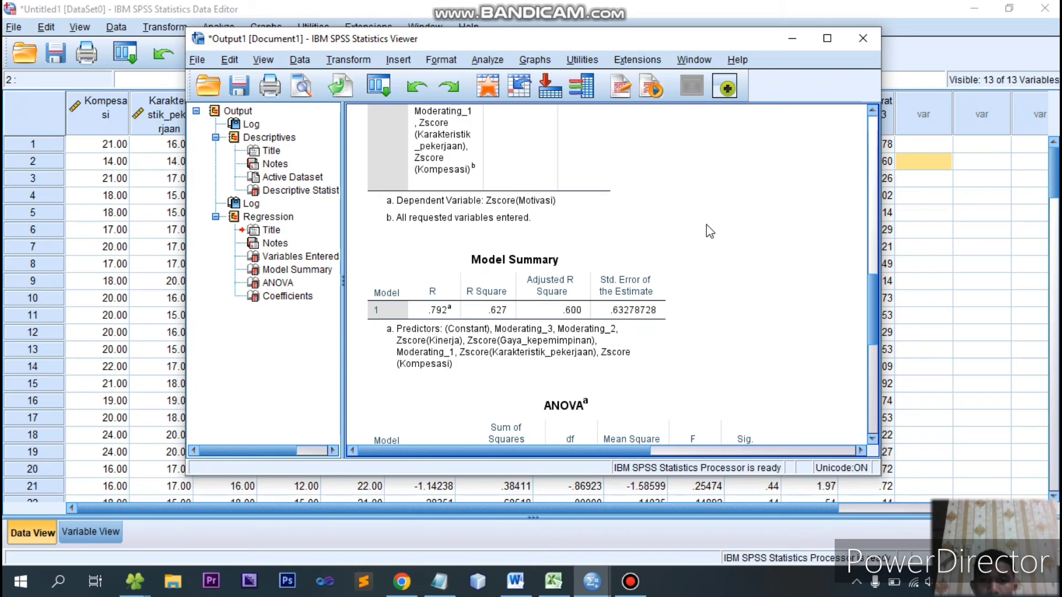
left_click(670, 268)
scroll(667, 269, "down", 4)
left_click(668, 269)
scroll(667, 269, "down", 2)
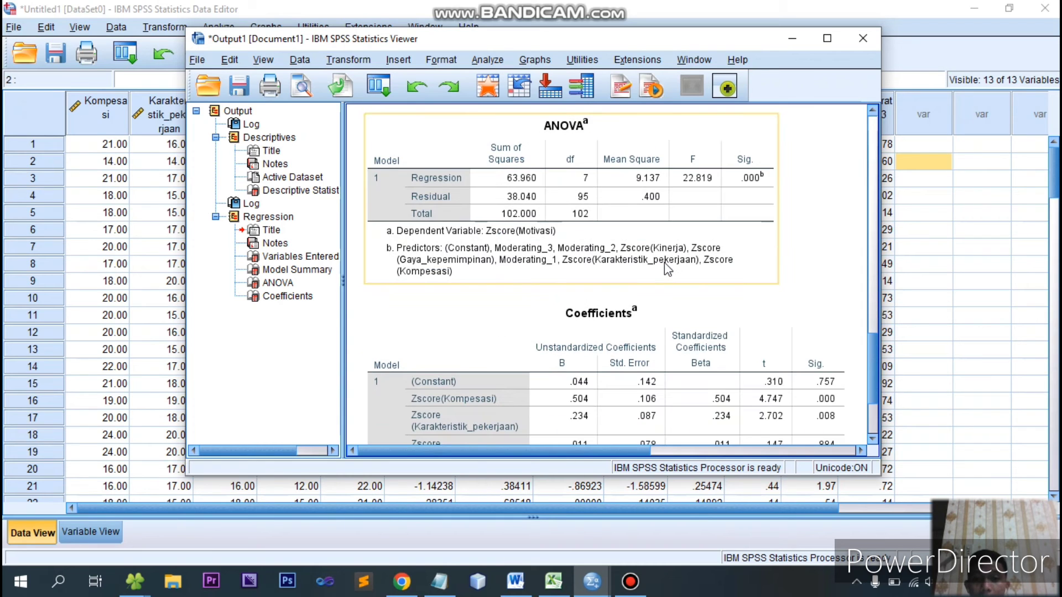
scroll(670, 268, "down", 2)
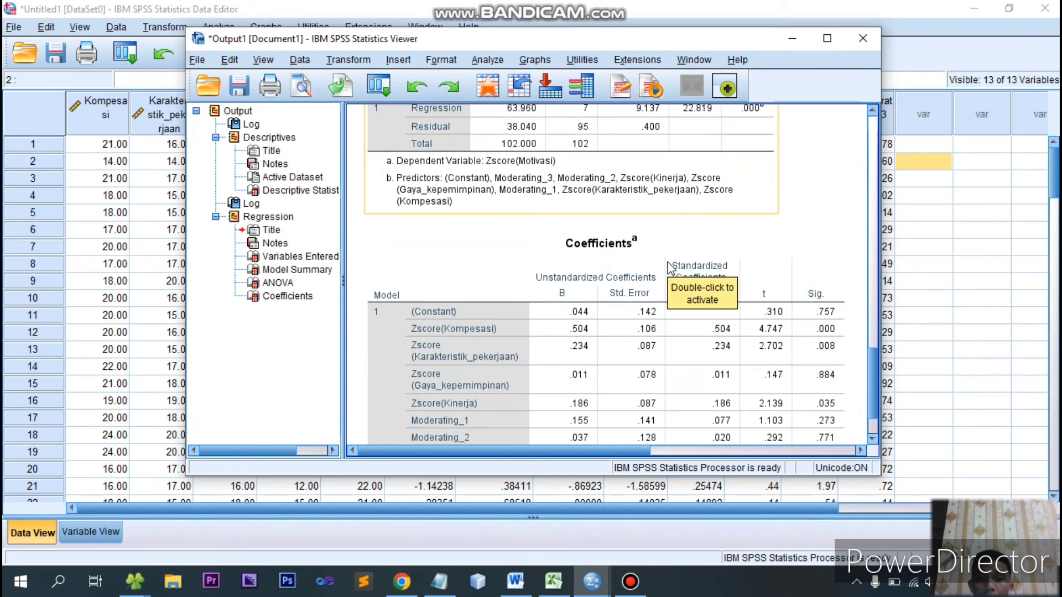
left_click(670, 268)
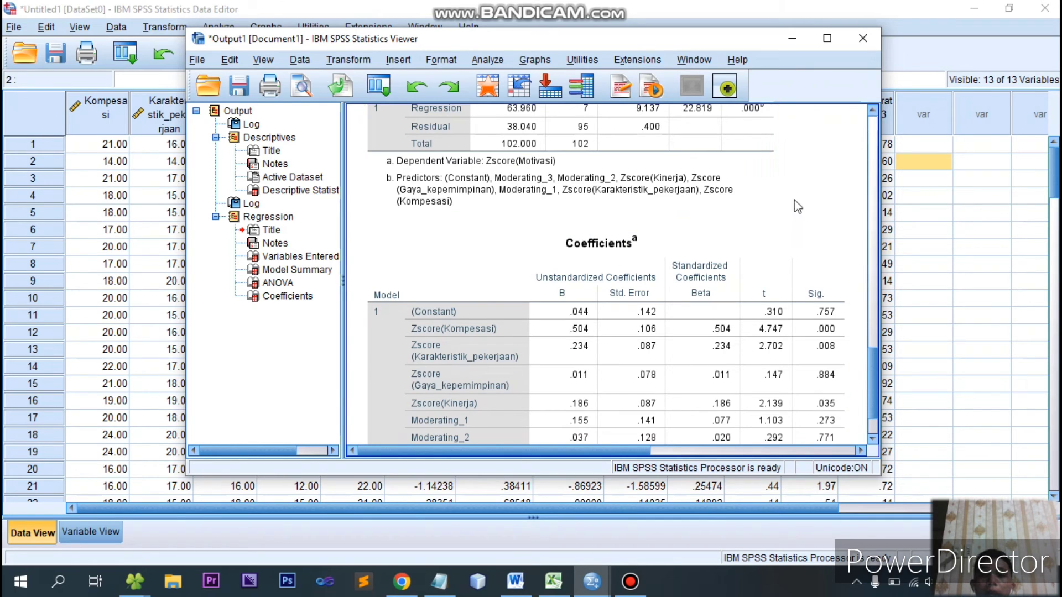
- Examine the B, t and Sig. columns of the Coefficients table for the standardized predictors and the three moderating variables
scroll(813, 199, "down", 2)
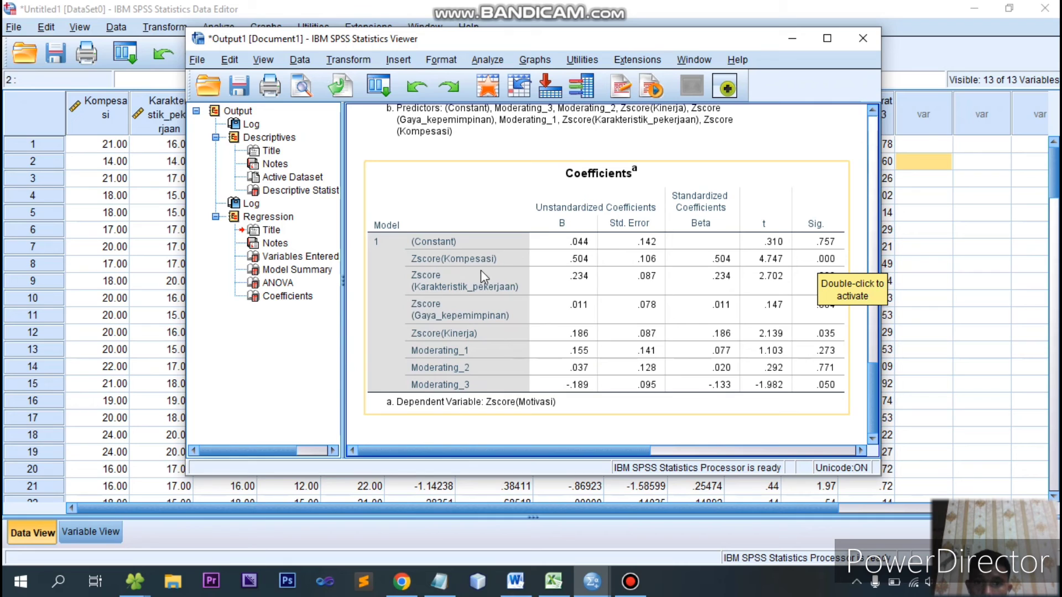
left_click(766, 192)
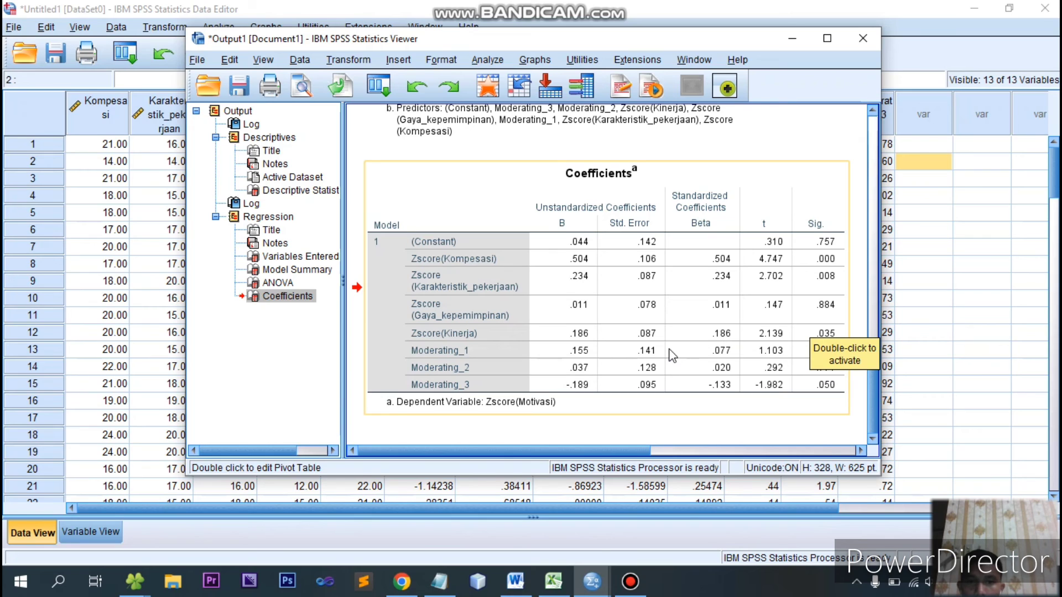
left_click(785, 138)
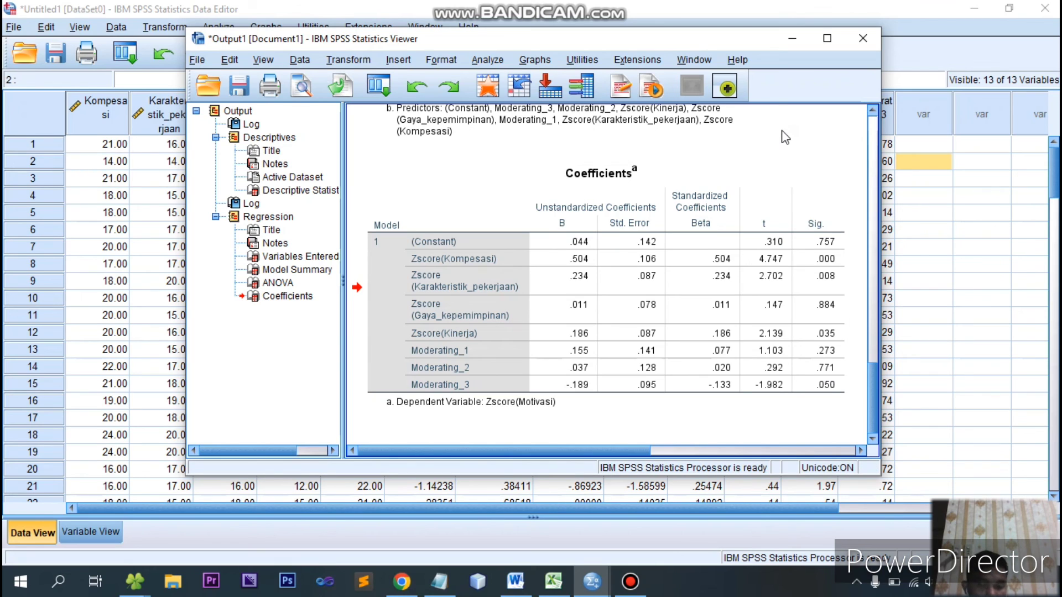
left_click(692, 205)
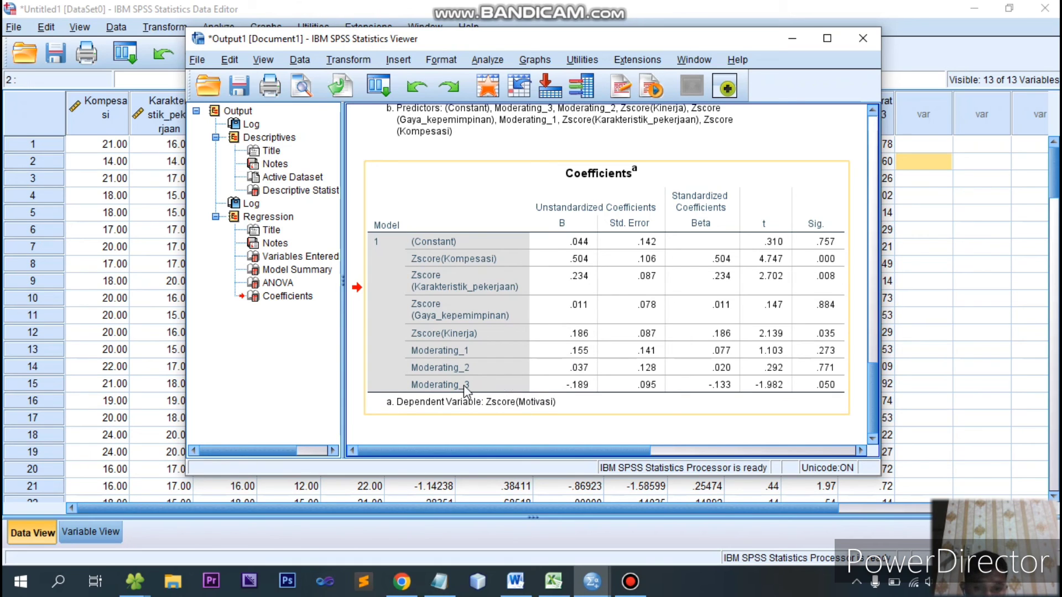
left_click(637, 425)
left_click(630, 582)
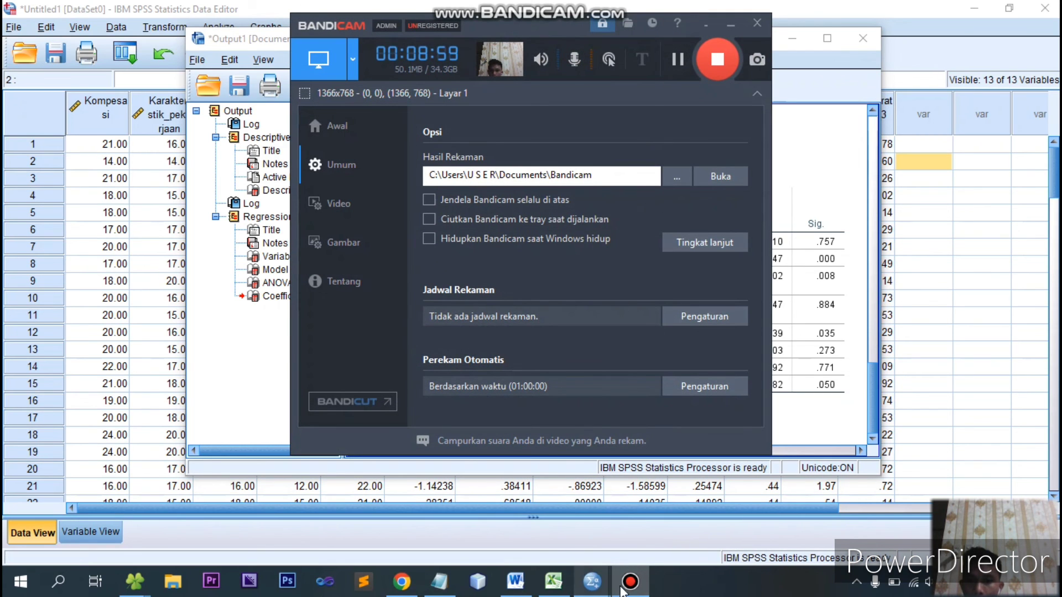
left_click(629, 586)
left_click(622, 412)
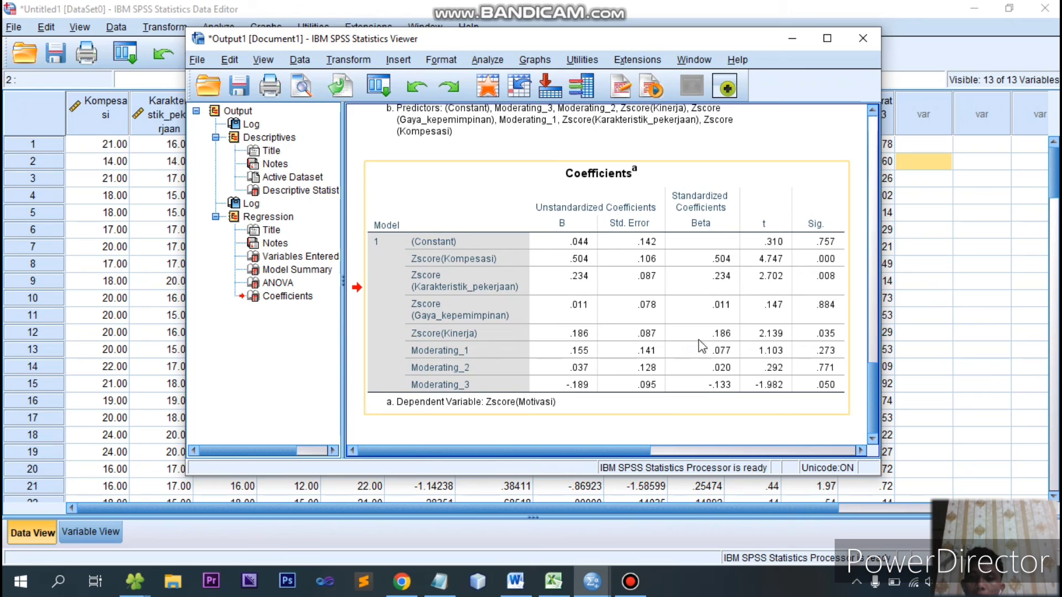
- Widen the output viewer window to give the Coefficients table more room
left_click(860, 272)
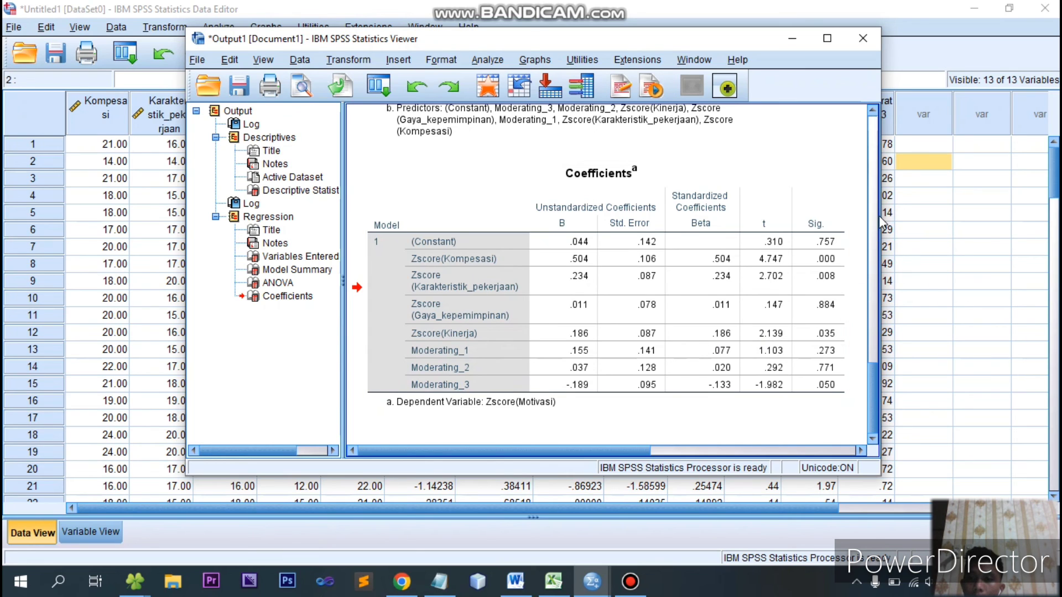
left_click_drag(882, 211, 979, 210)
left_click(815, 272)
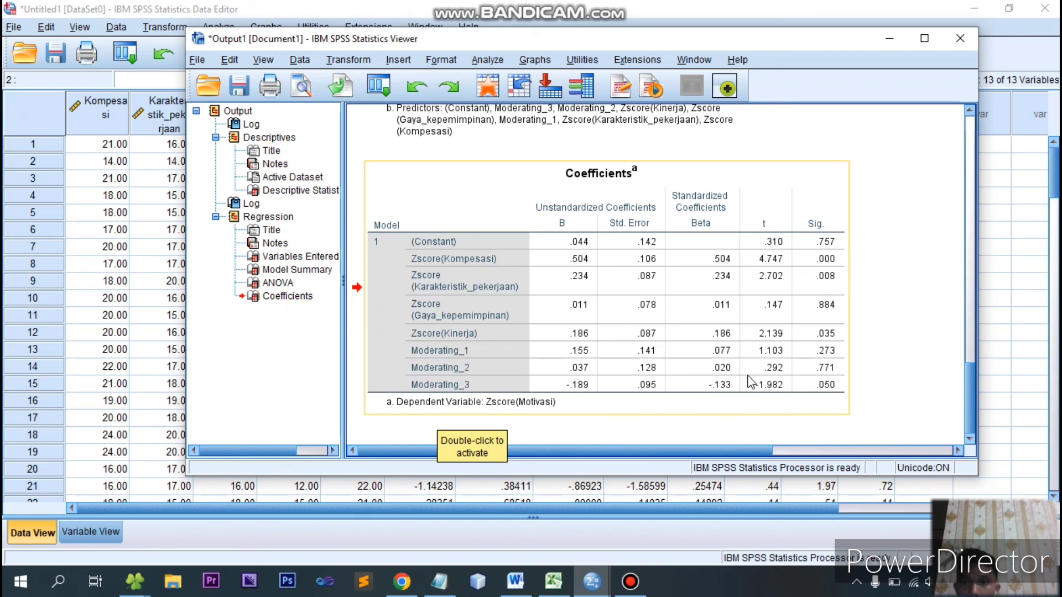
left_click(631, 582)
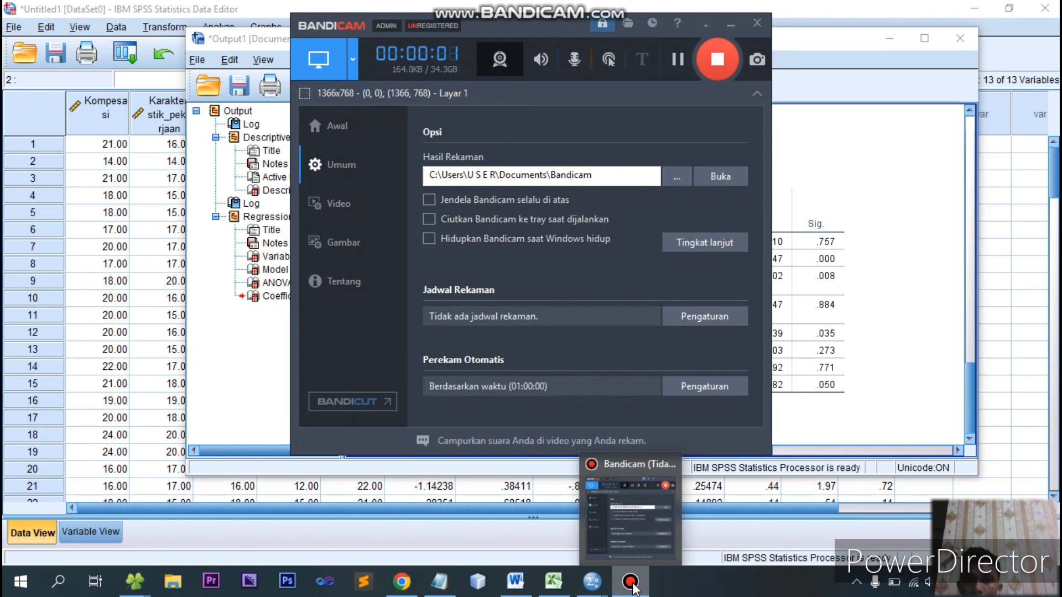
left_click(632, 585)
left_click(657, 414)
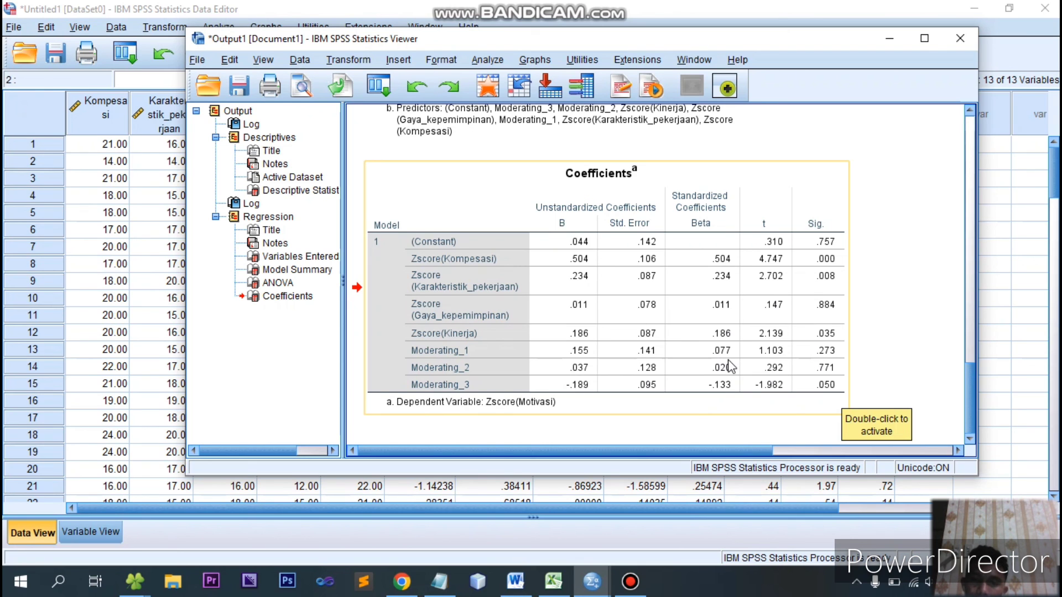
- Review the Coefficients table again and go back up to the ANOVA table in the regression output
scroll(731, 367, "up", 3)
scroll(731, 367, "down", 3)
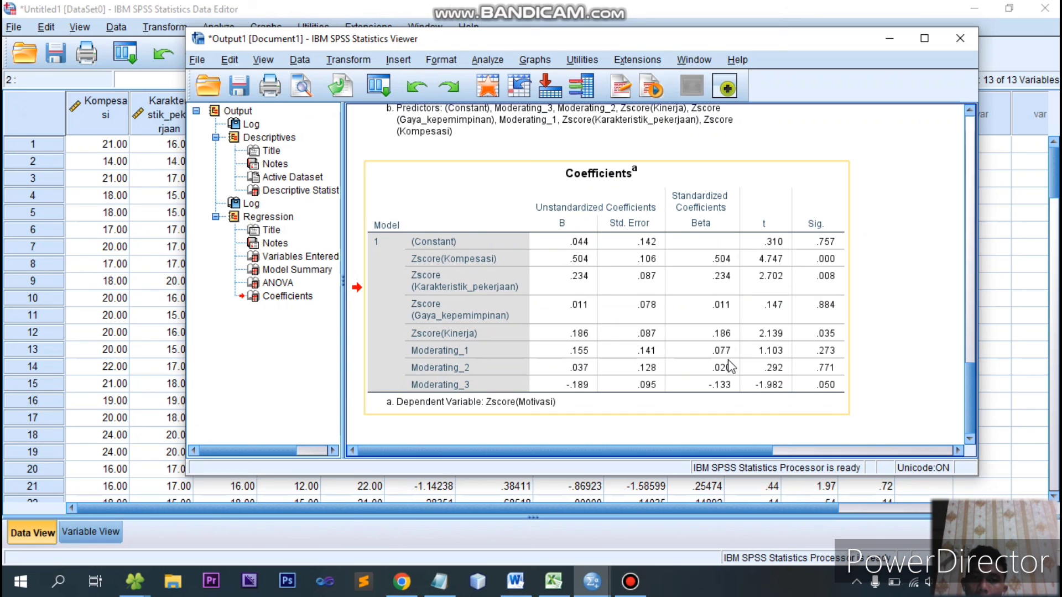
scroll(722, 364, "up", 3)
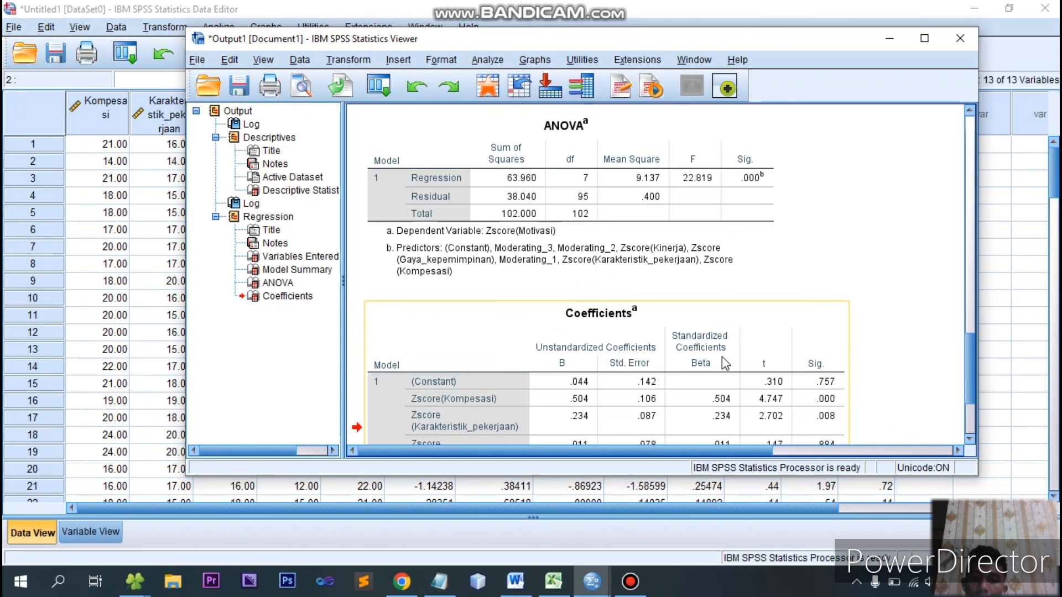
scroll(702, 360, "up", 1)
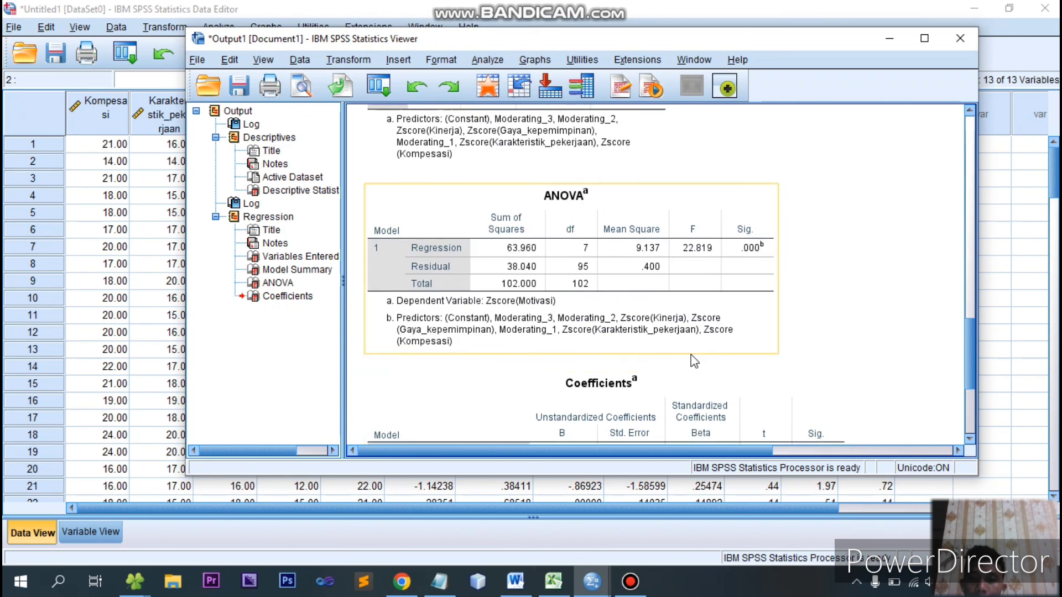
- Recheck the regression output from the Variables Entered/Removed table through Model Summary and ANOVA down to the Coefficients table
scroll(691, 359, "down", 4)
scroll(738, 304, "up", 10)
scroll(729, 303, "up", 1)
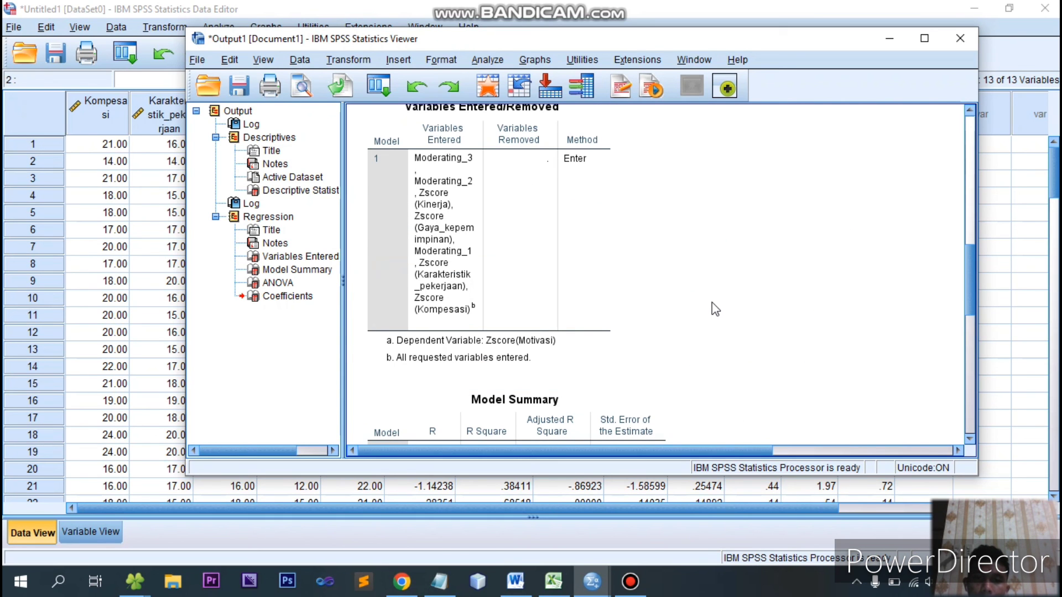
scroll(733, 311, "down", 4)
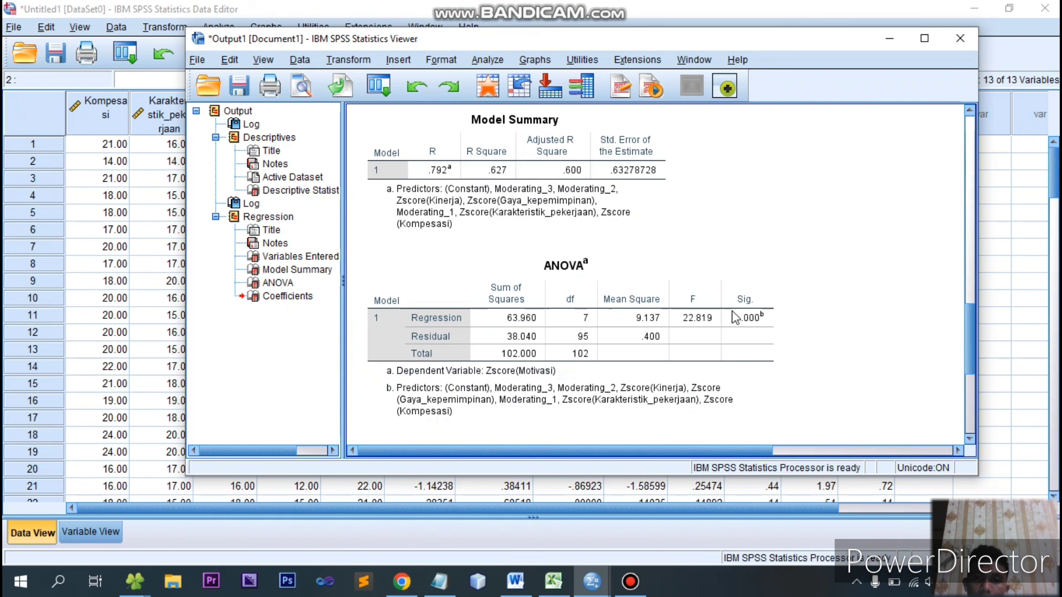
left_click(731, 311)
scroll(731, 310, "down", 2)
left_click(735, 317)
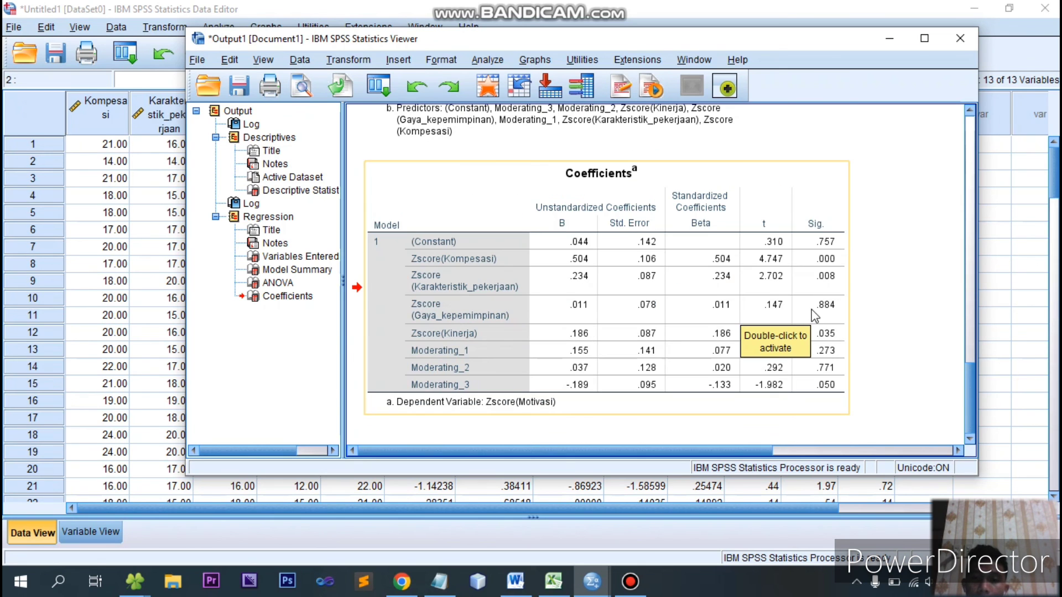
scroll(736, 316, "up", 1)
scroll(737, 315, "down", 3)
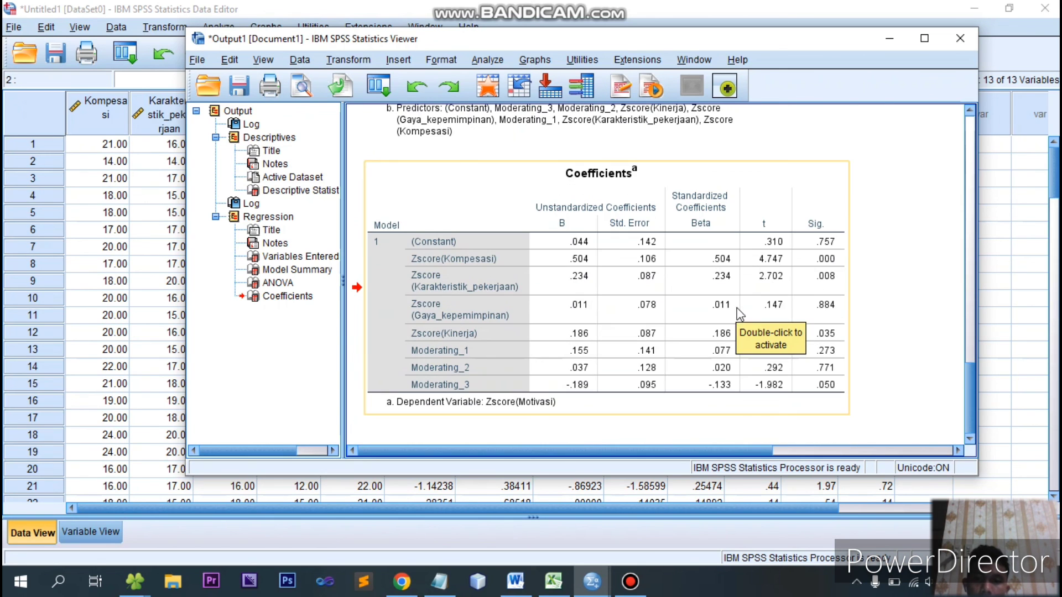
left_click(861, 301)
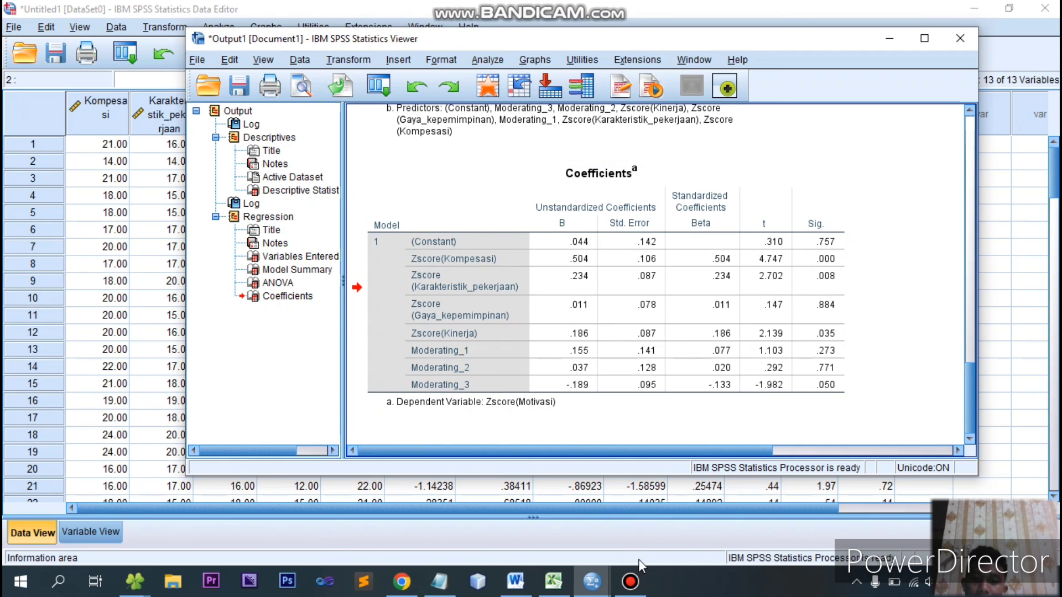
left_click(631, 575)
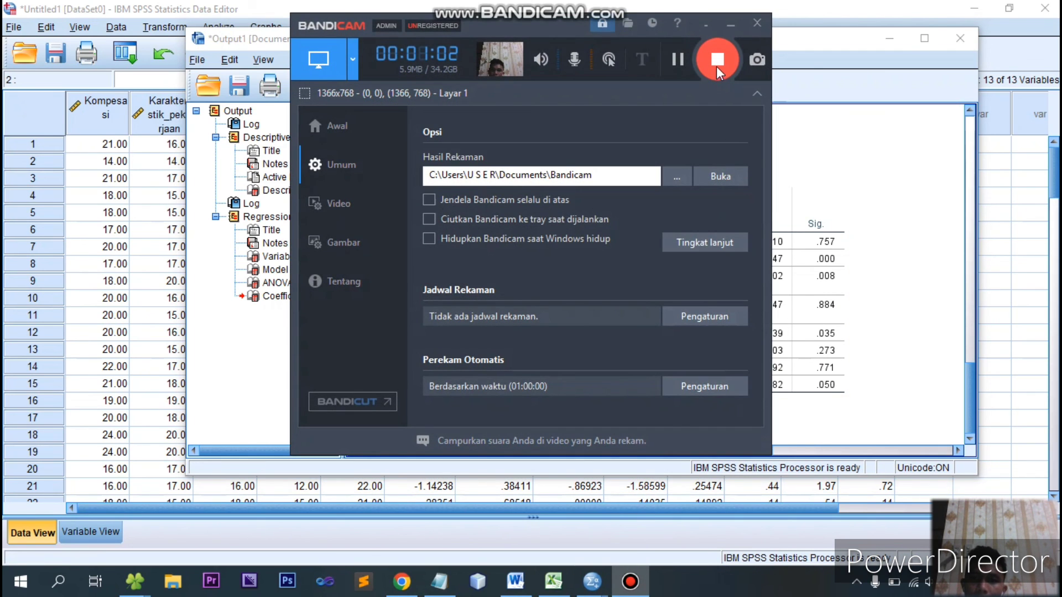